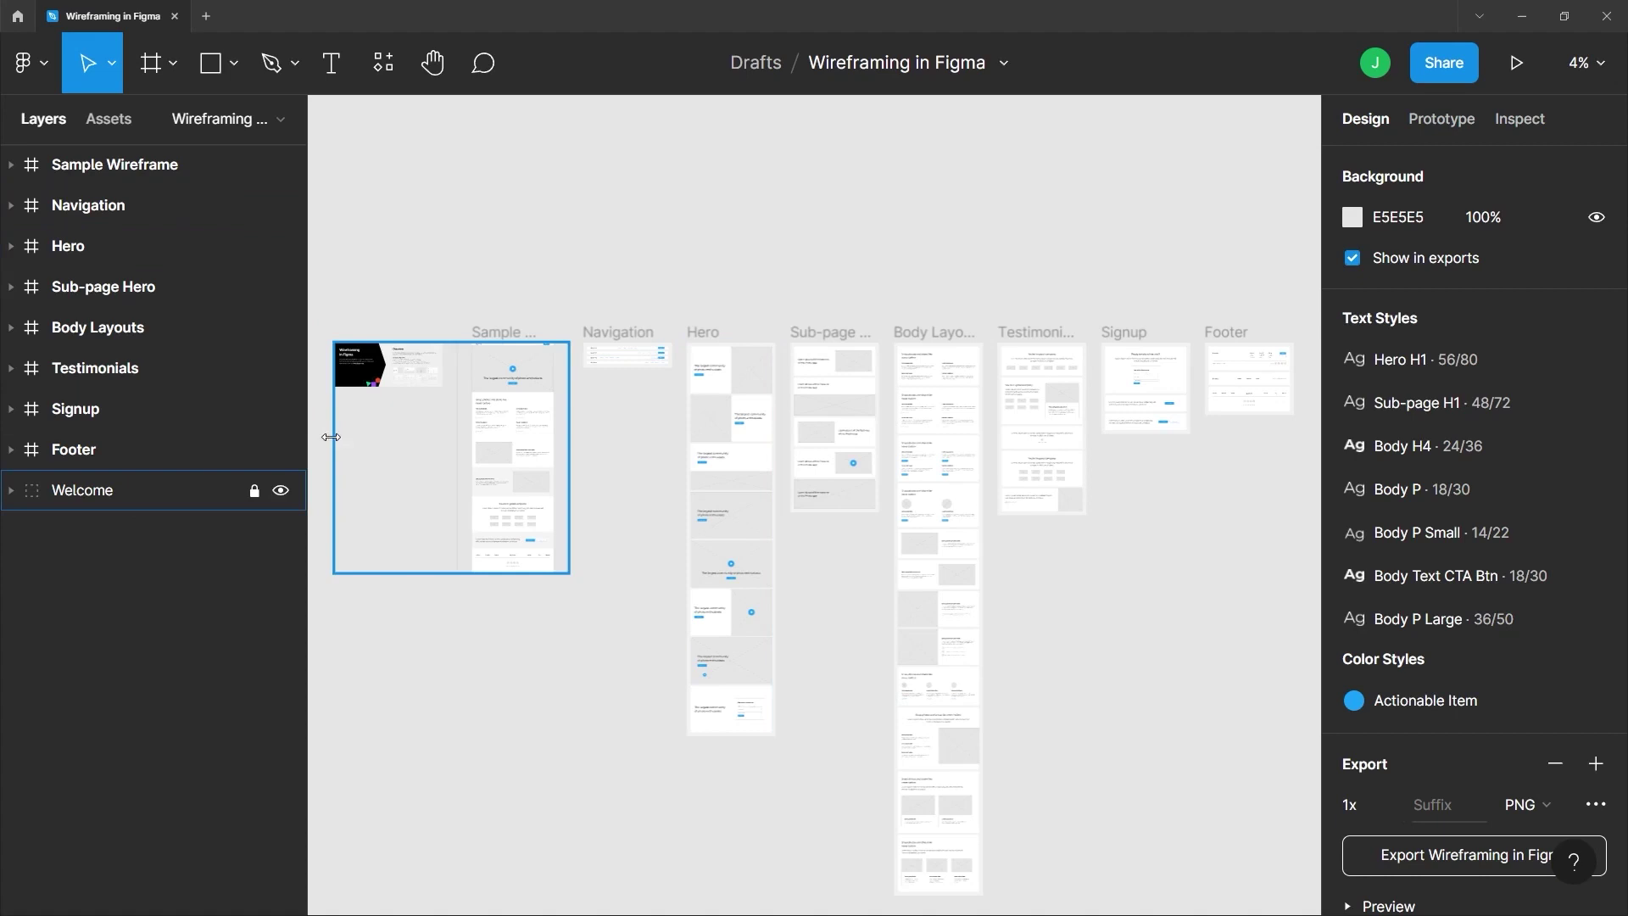
{"action": "left_click", "coordinate": [115, 119]}
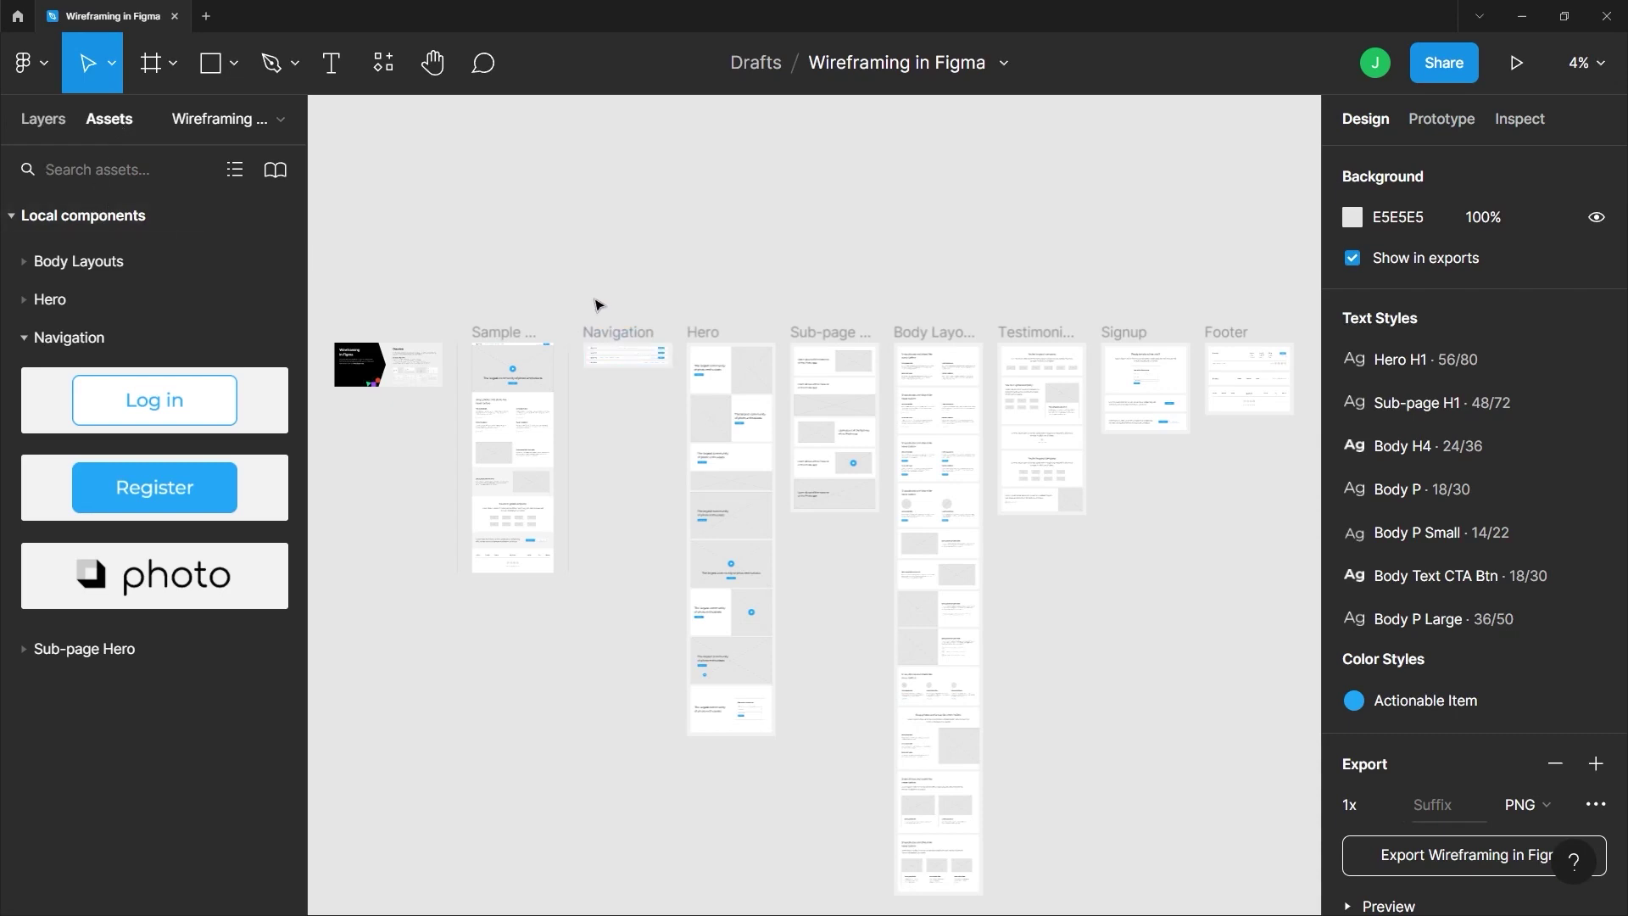
{"action": "key", "text": "z"}
Zoom to the Navigation frame so its four header bar variants fill the view.
{"action": "left_click_drag", "start_coordinate": [578, 316], "coordinate": [681, 386]}
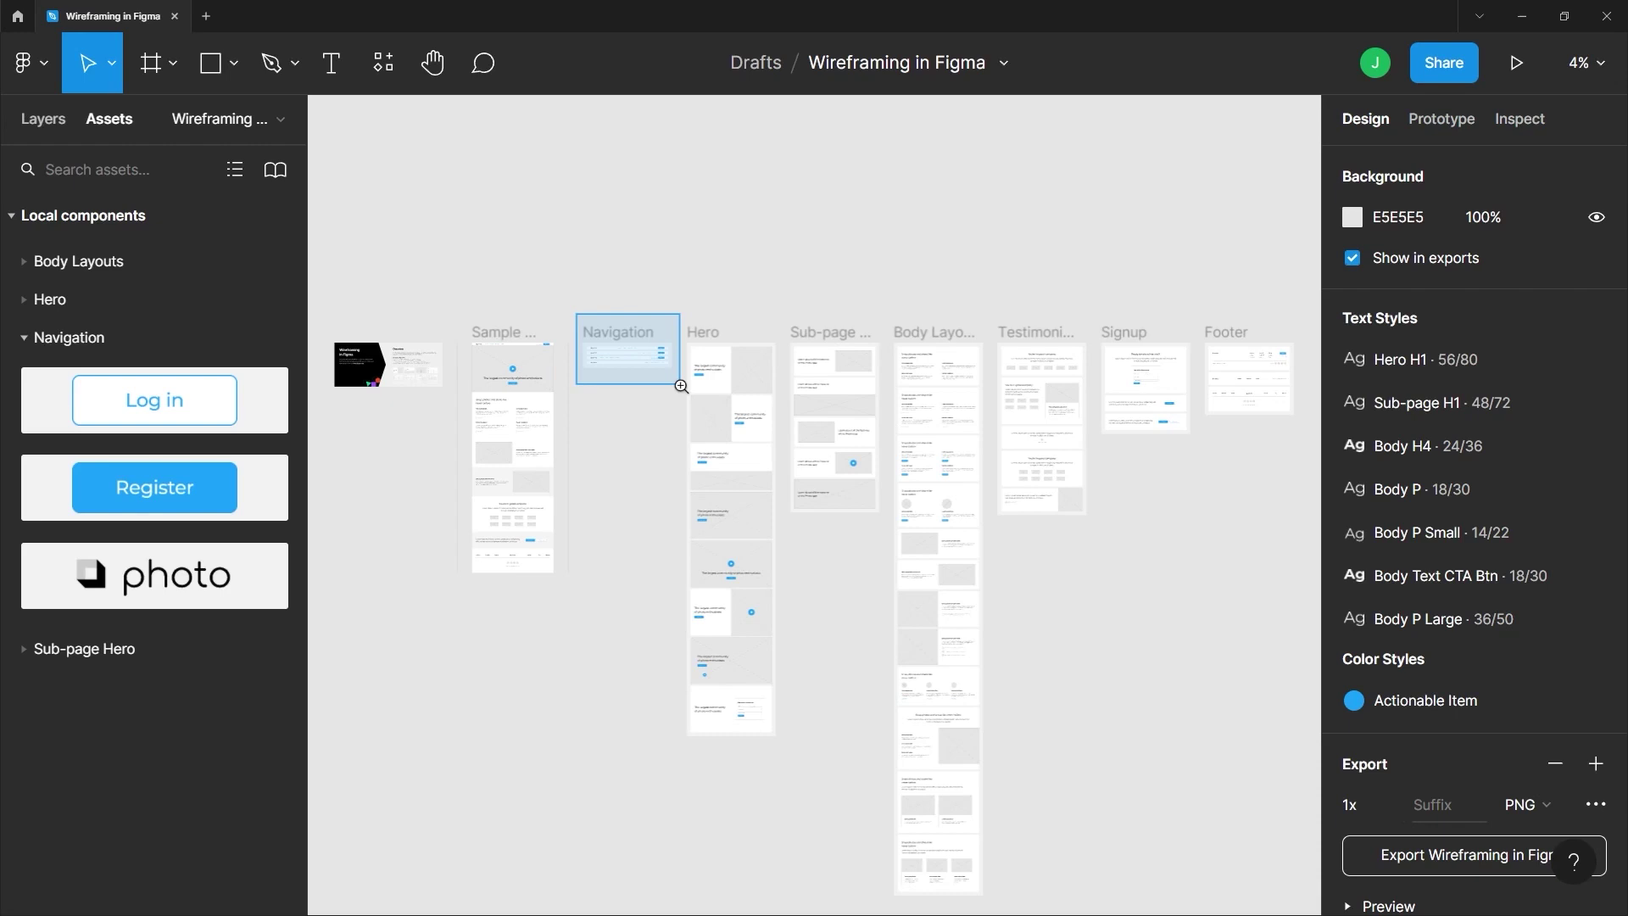
{"action": "left_click_drag", "start_coordinate": [681, 386], "coordinate": [681, 387]}
{"action": "left_click_drag", "start_coordinate": [681, 388], "coordinate": [680, 390]}
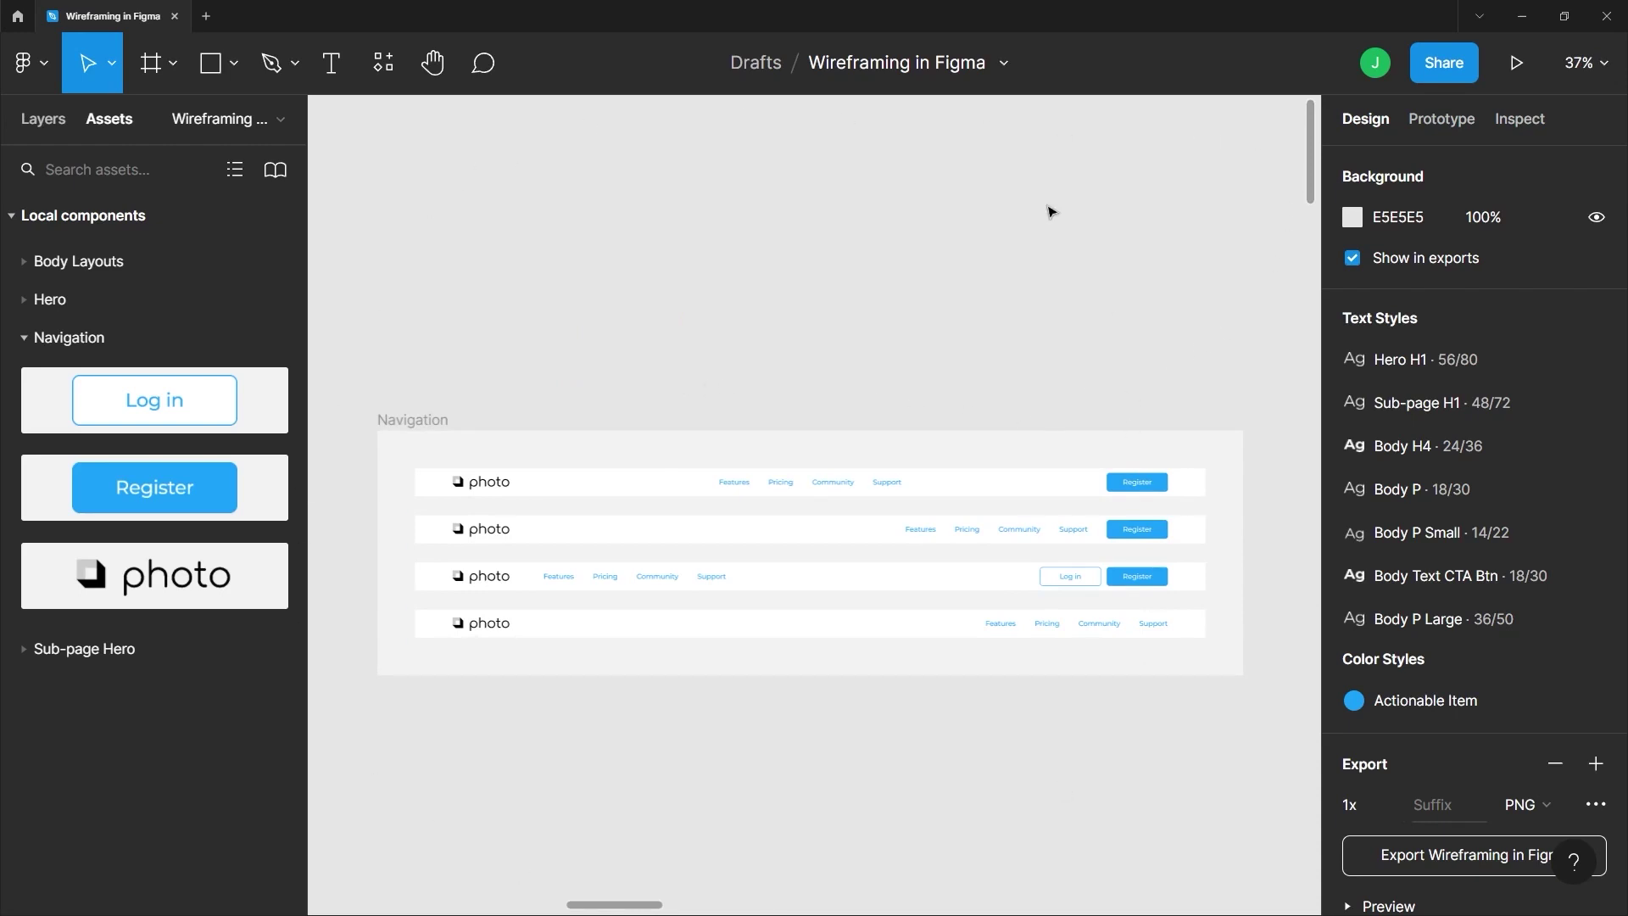
Expand the Navigation frame's layers, then drag a Register button instance from Assets below the frame.
{"action": "left_click", "coordinate": [44, 123]}
{"action": "left_click", "coordinate": [11, 207]}
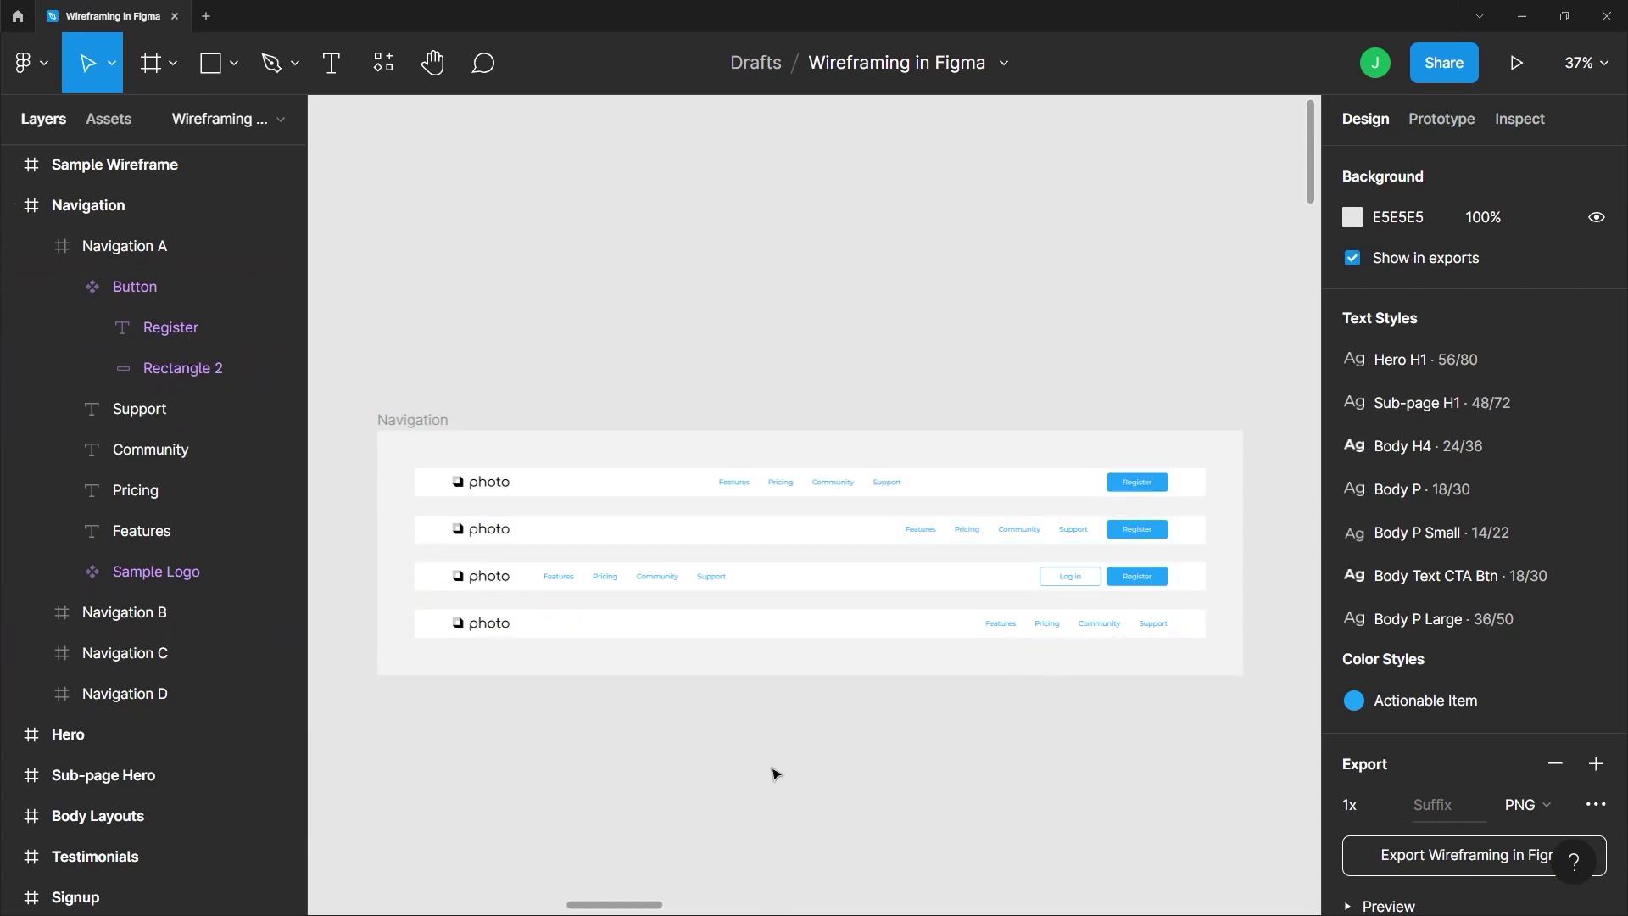
{"action": "left_click", "coordinate": [109, 119]}
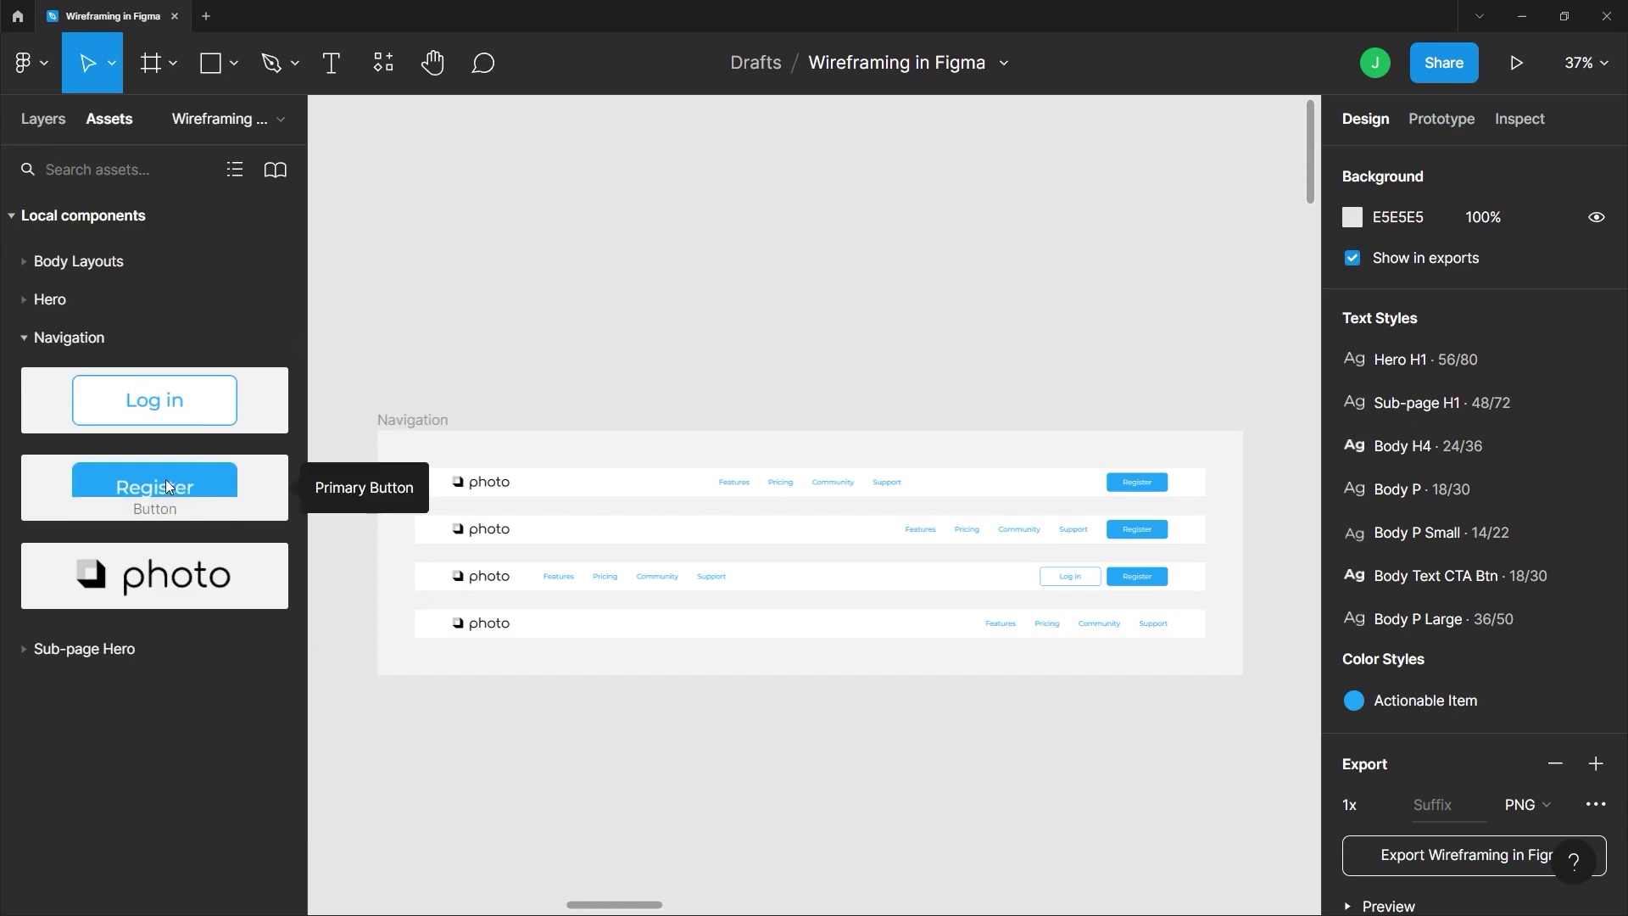
{"action": "left_click_drag", "start_coordinate": [166, 479], "coordinate": [1117, 757]}
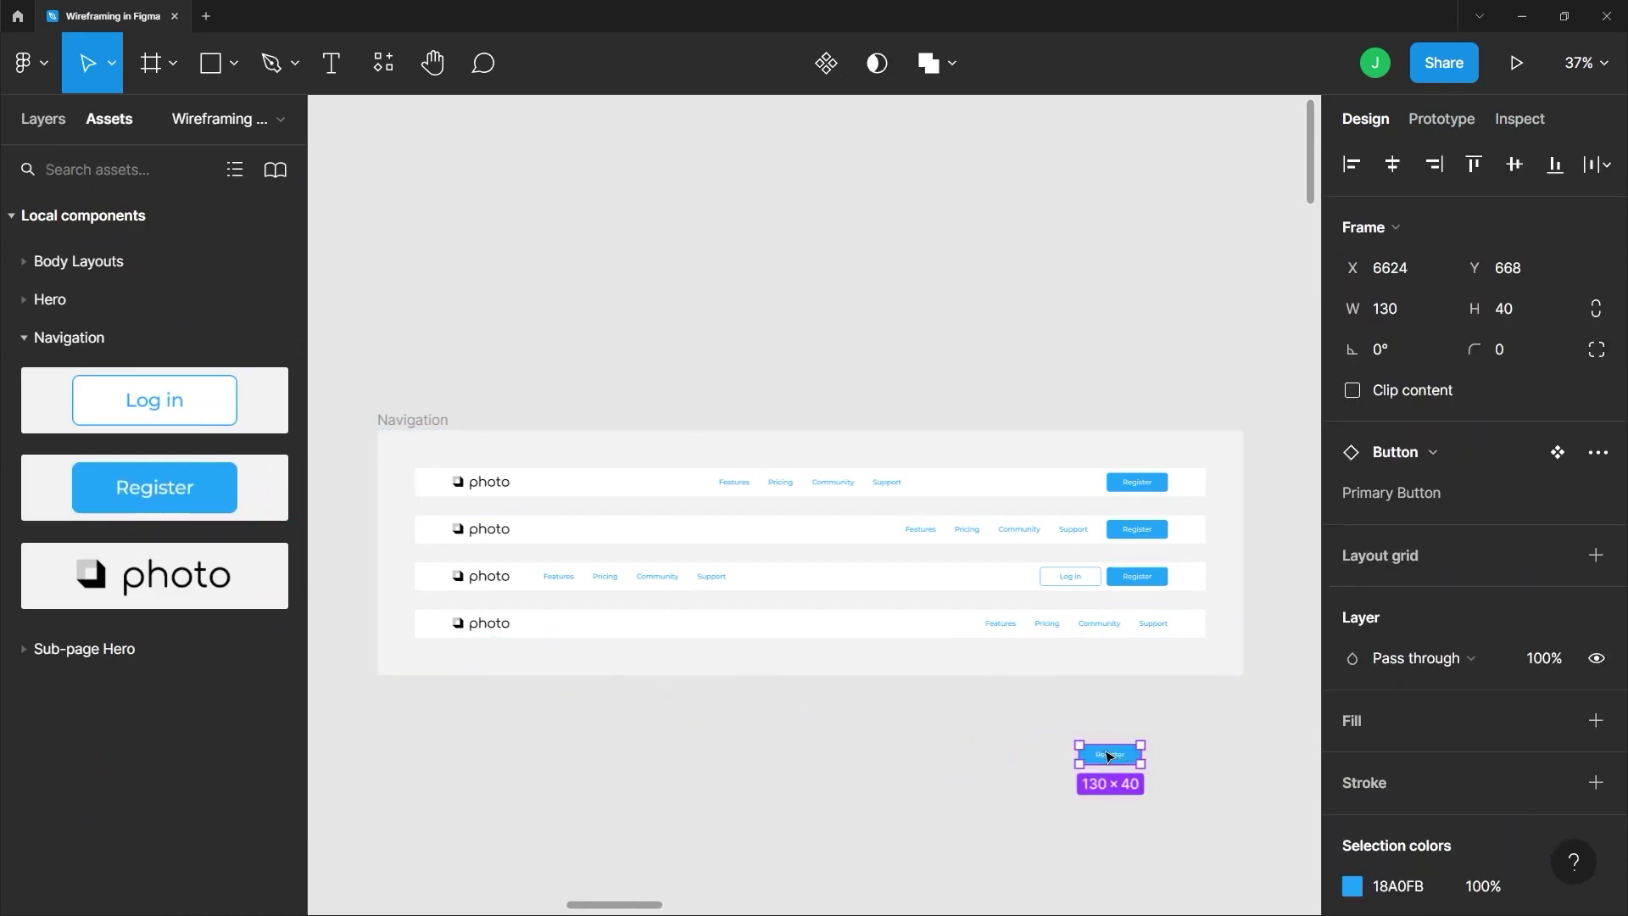
Drop the new instance, then recolour the main Register button from blue 18A0FB to muted purple B74FC0.
{"action": "left_click", "coordinate": [1200, 738]}
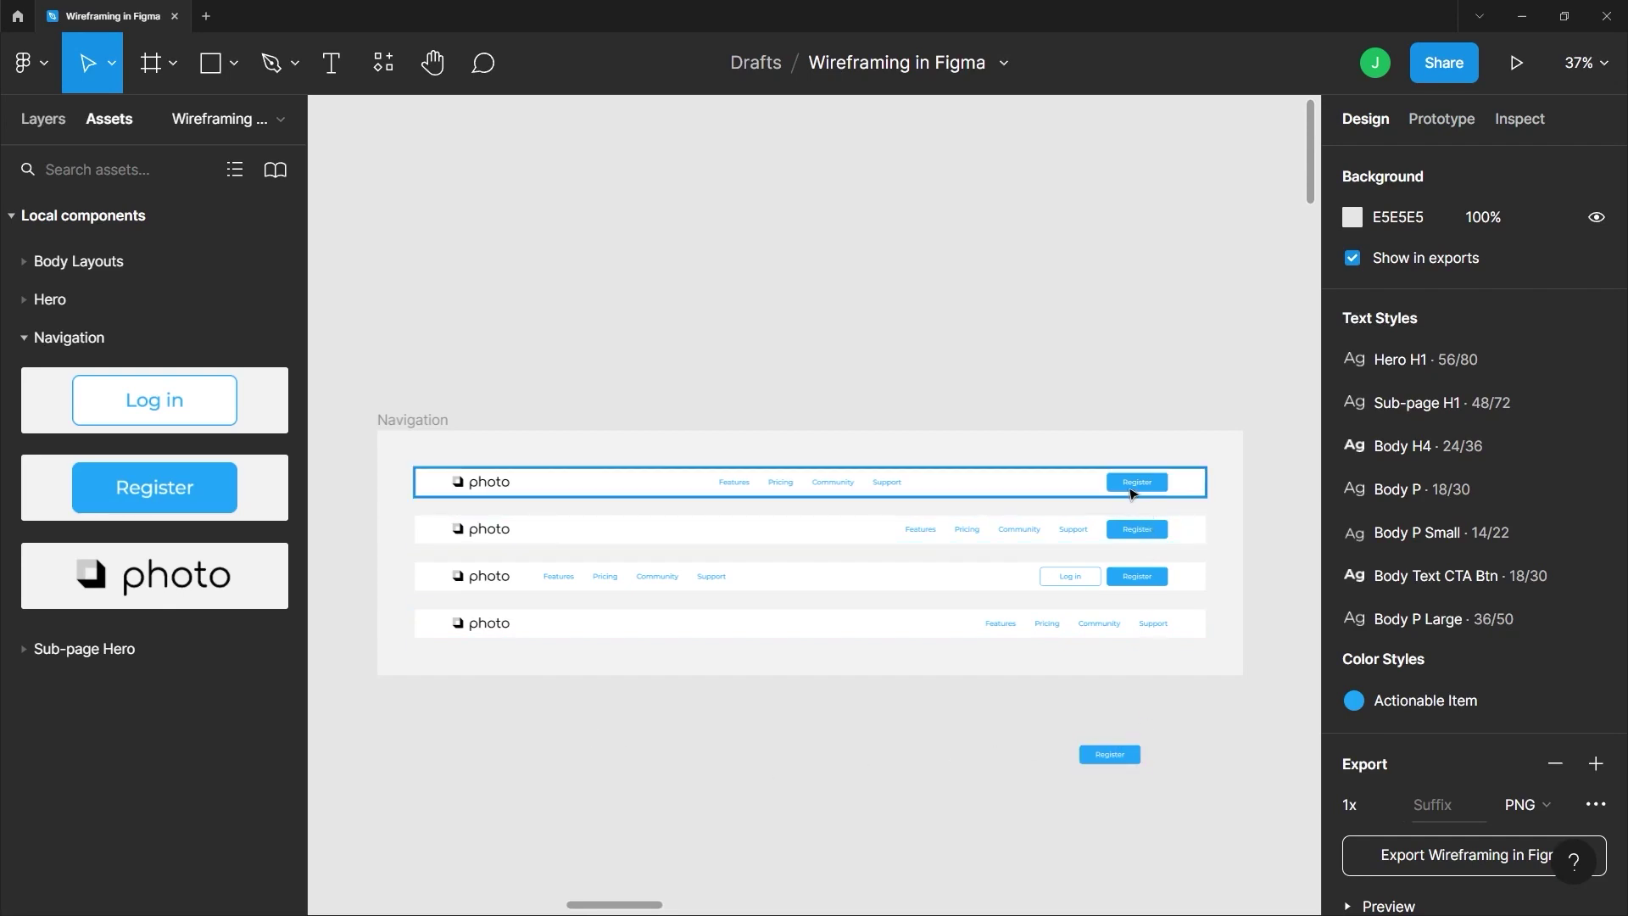
{"action": "left_click", "coordinate": [209, 488]}
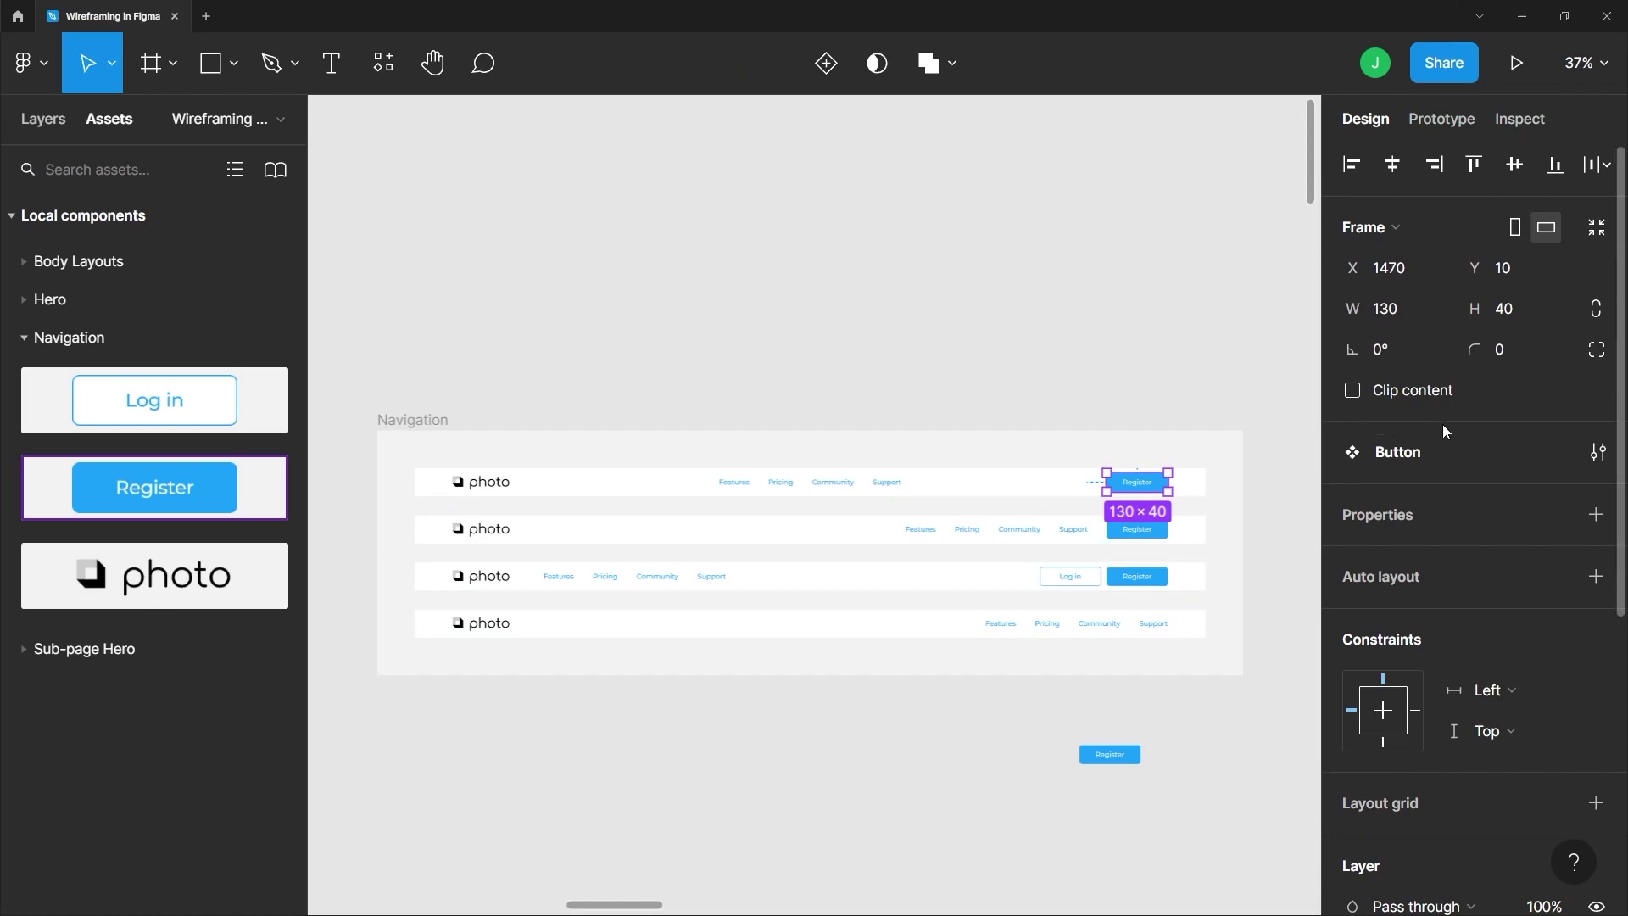
{"action": "scroll", "coordinate": [1442, 431], "scroll_direction": "down", "scroll_amount": 5}
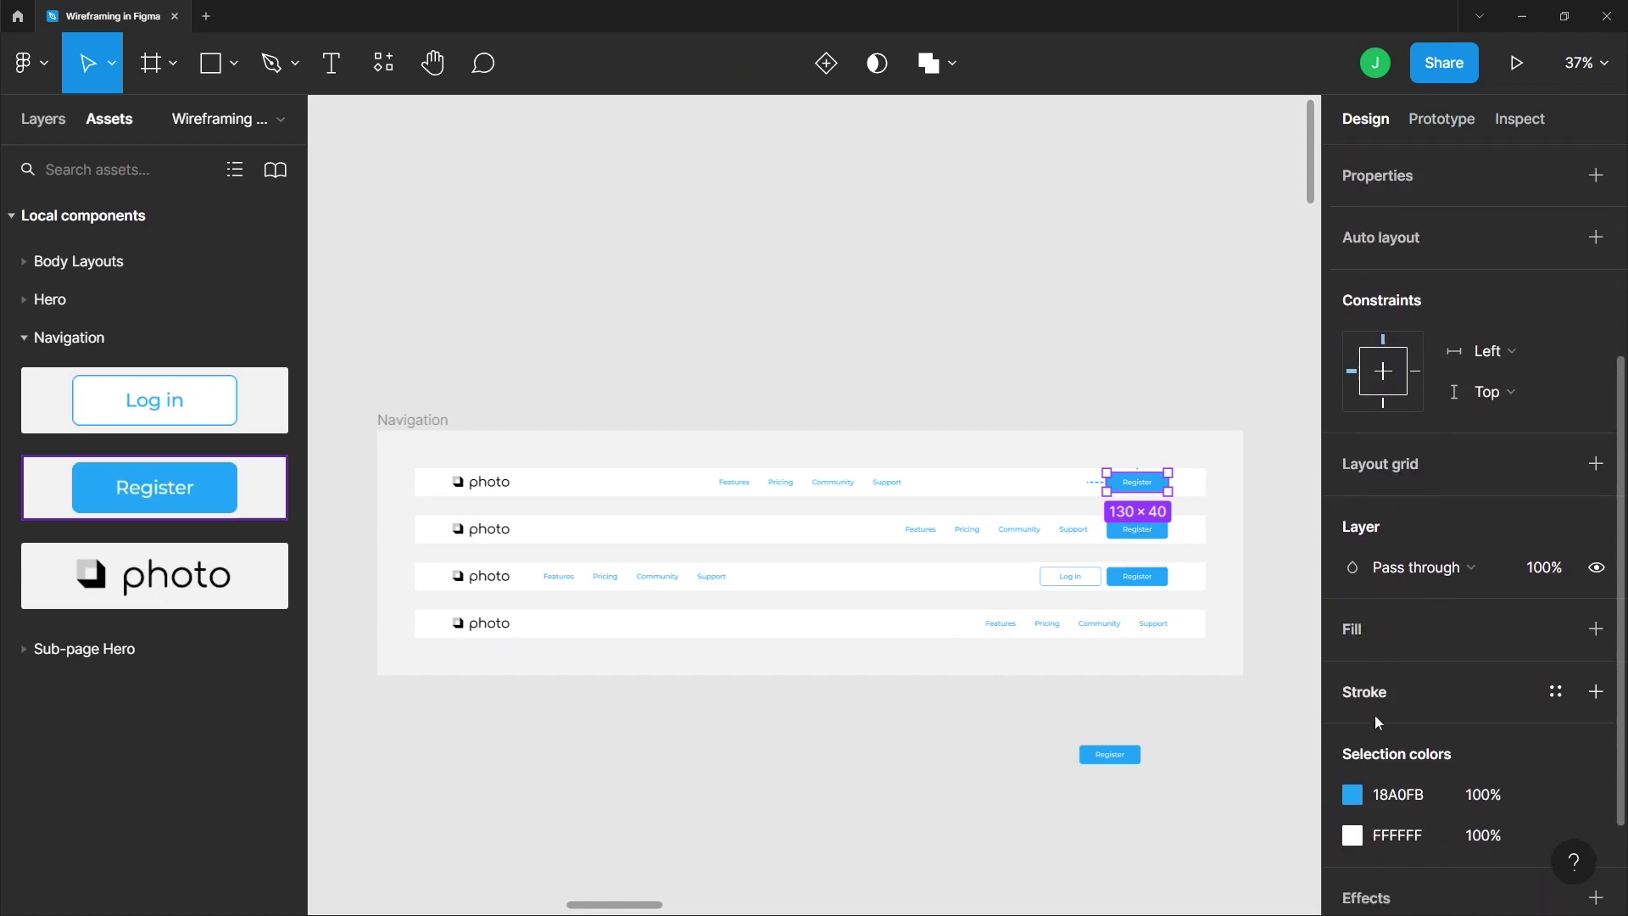
{"action": "left_click", "coordinate": [1353, 794]}
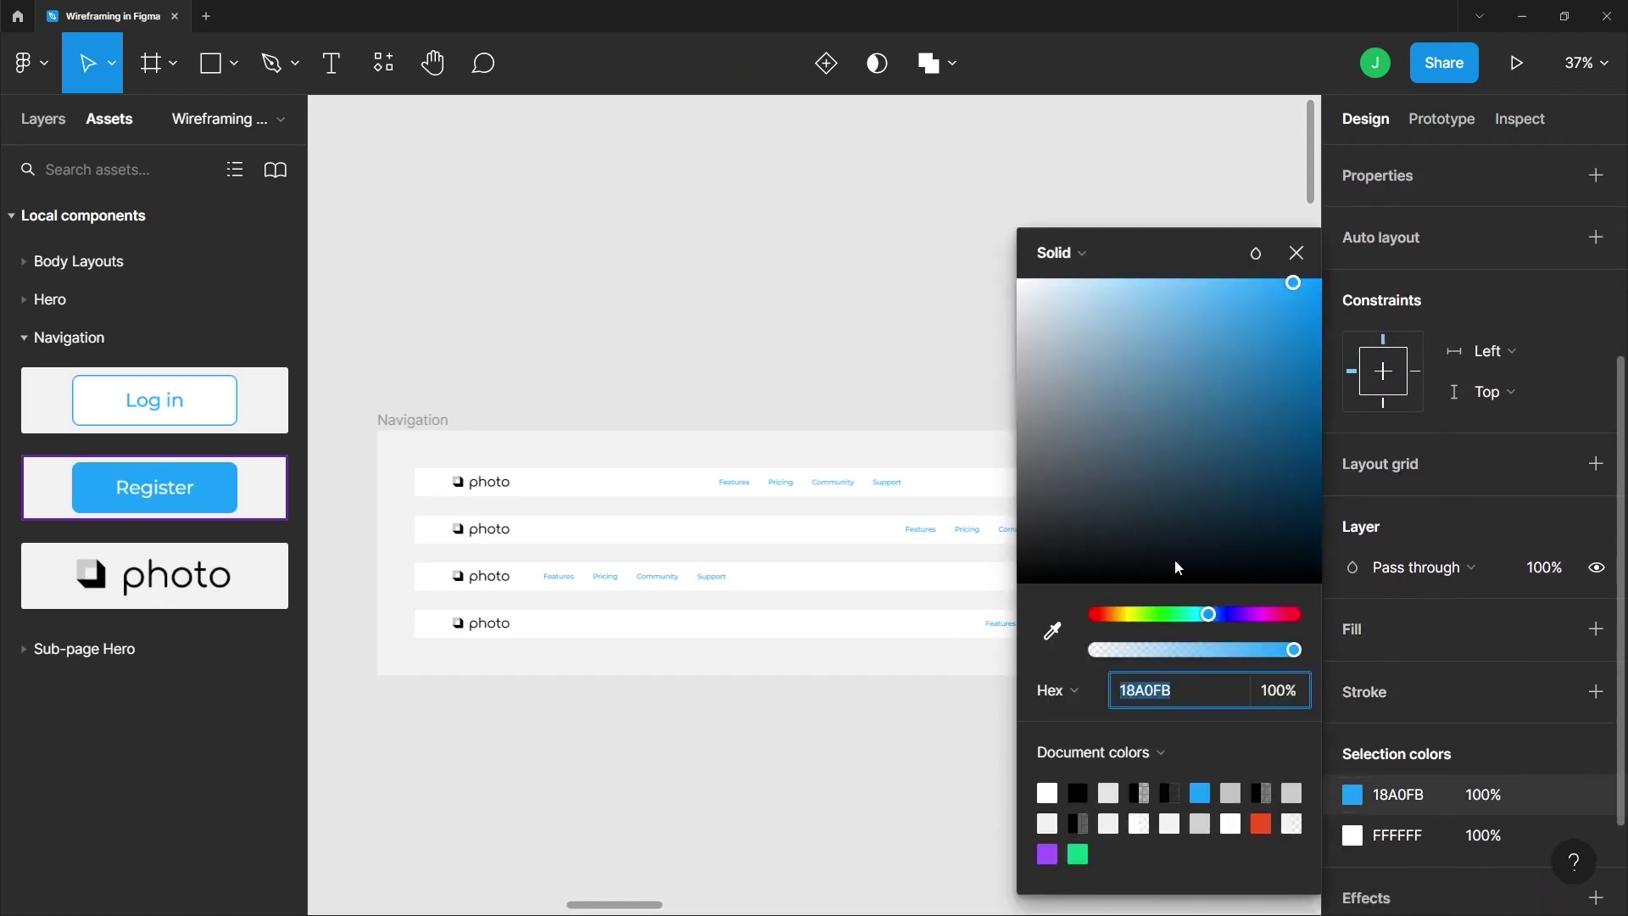
{"action": "left_click", "coordinate": [1259, 614]}
{"action": "left_click_drag", "start_coordinate": [938, 364], "coordinate": [678, 296]}
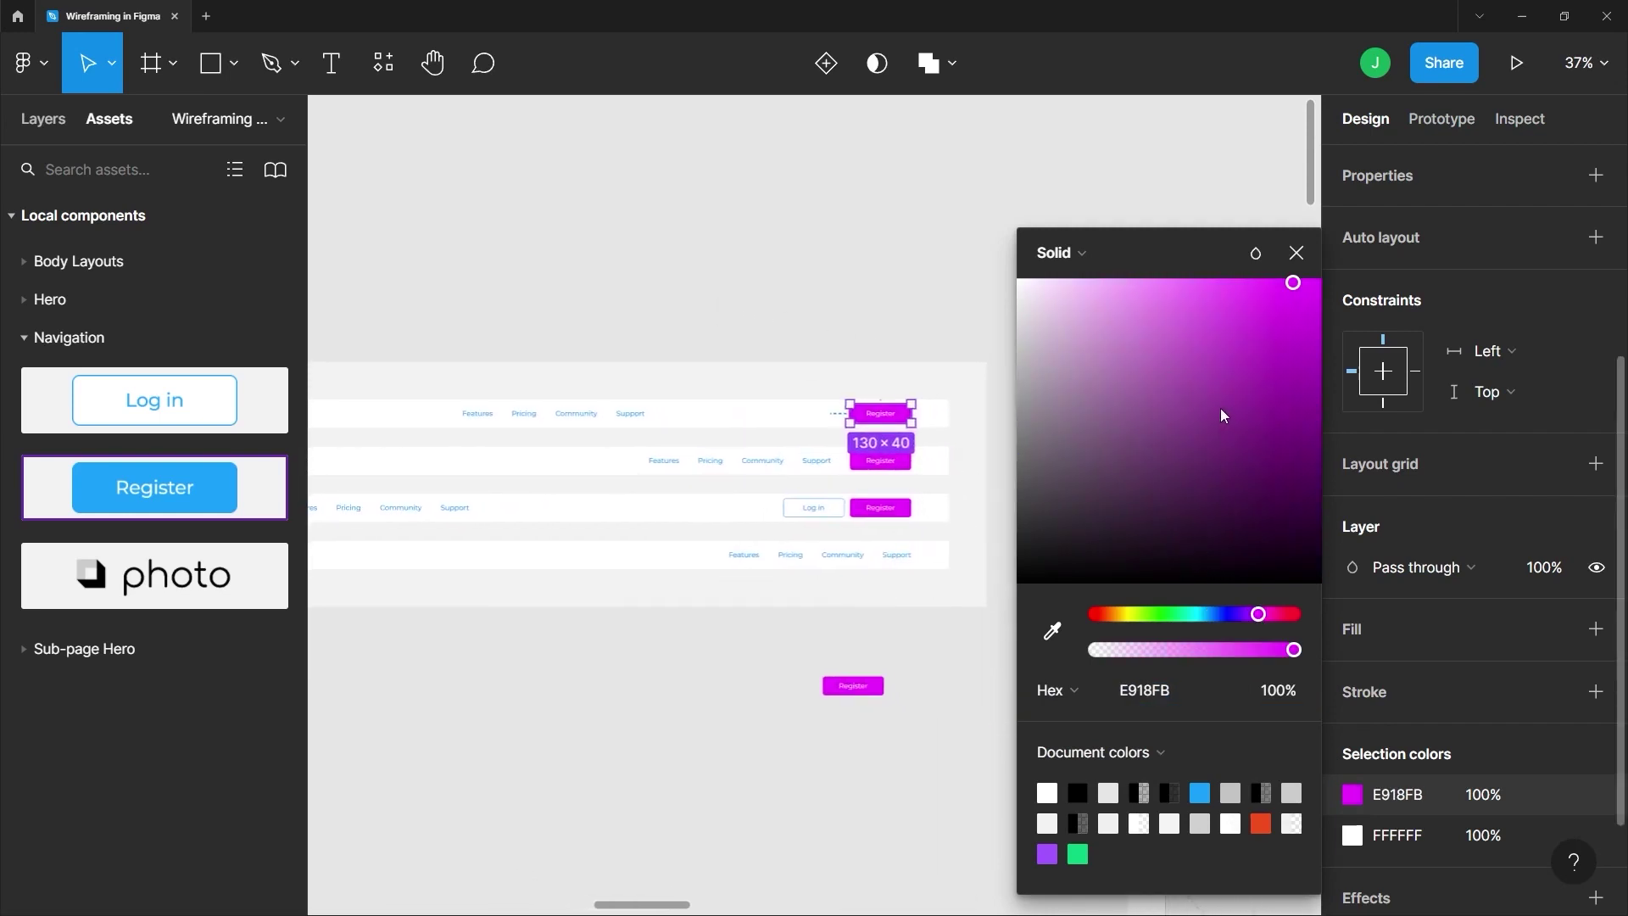
{"action": "left_click_drag", "start_coordinate": [1222, 415], "coordinate": [1196, 353]}
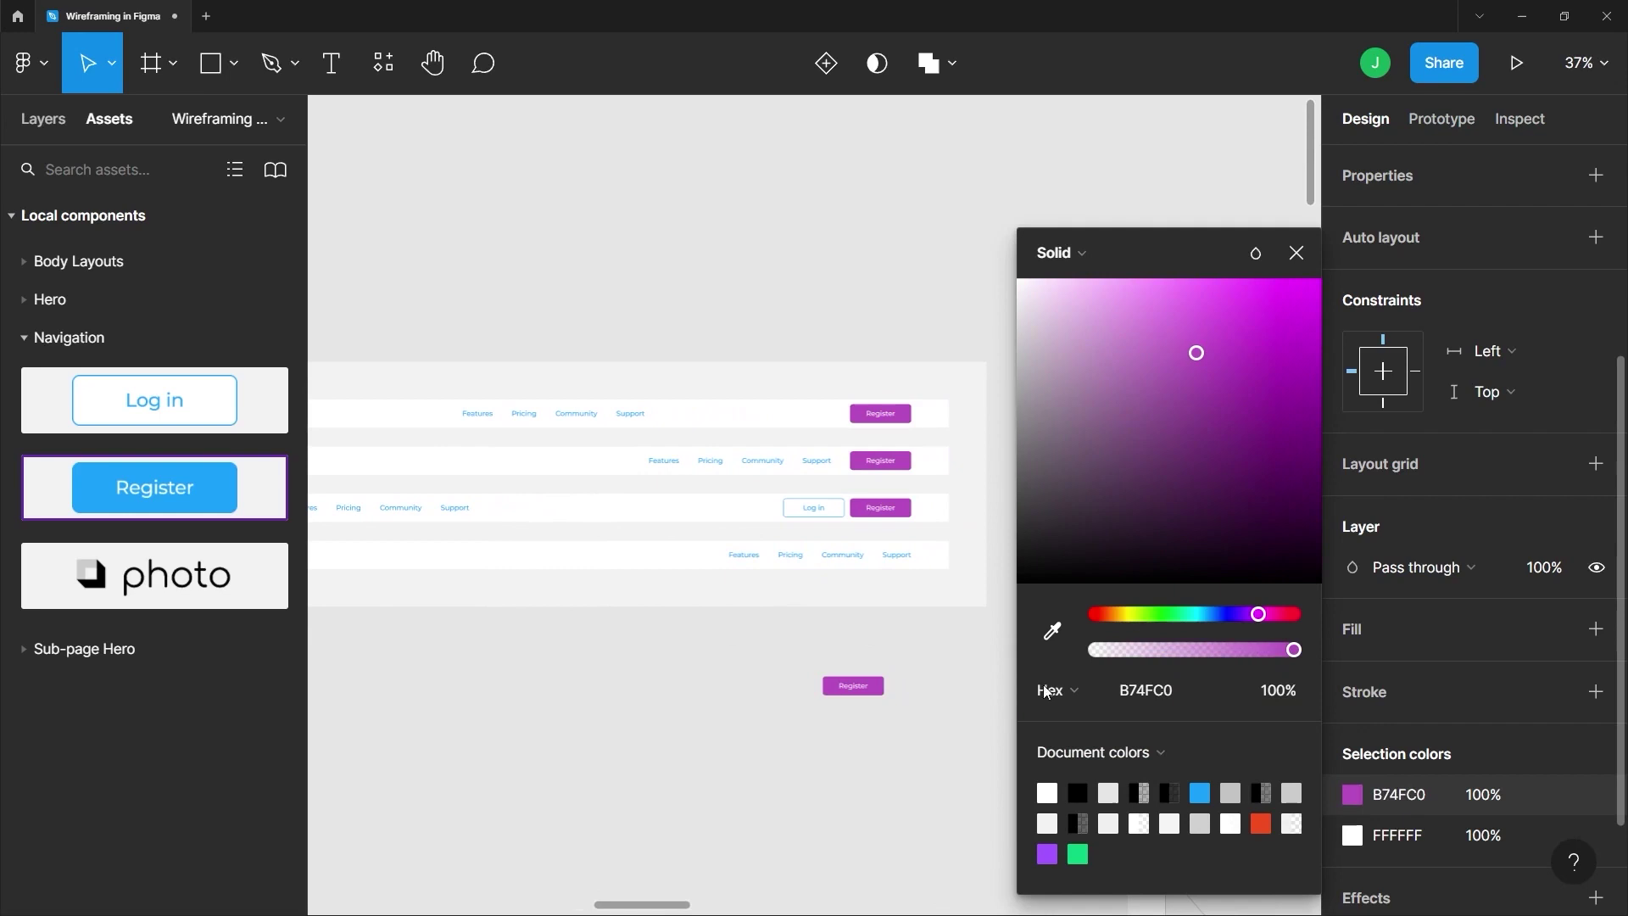
Undo the purple recolour, then give only the second bar's Register instance a B218FB purple fill.
{"action": "left_click", "coordinate": [981, 683]}
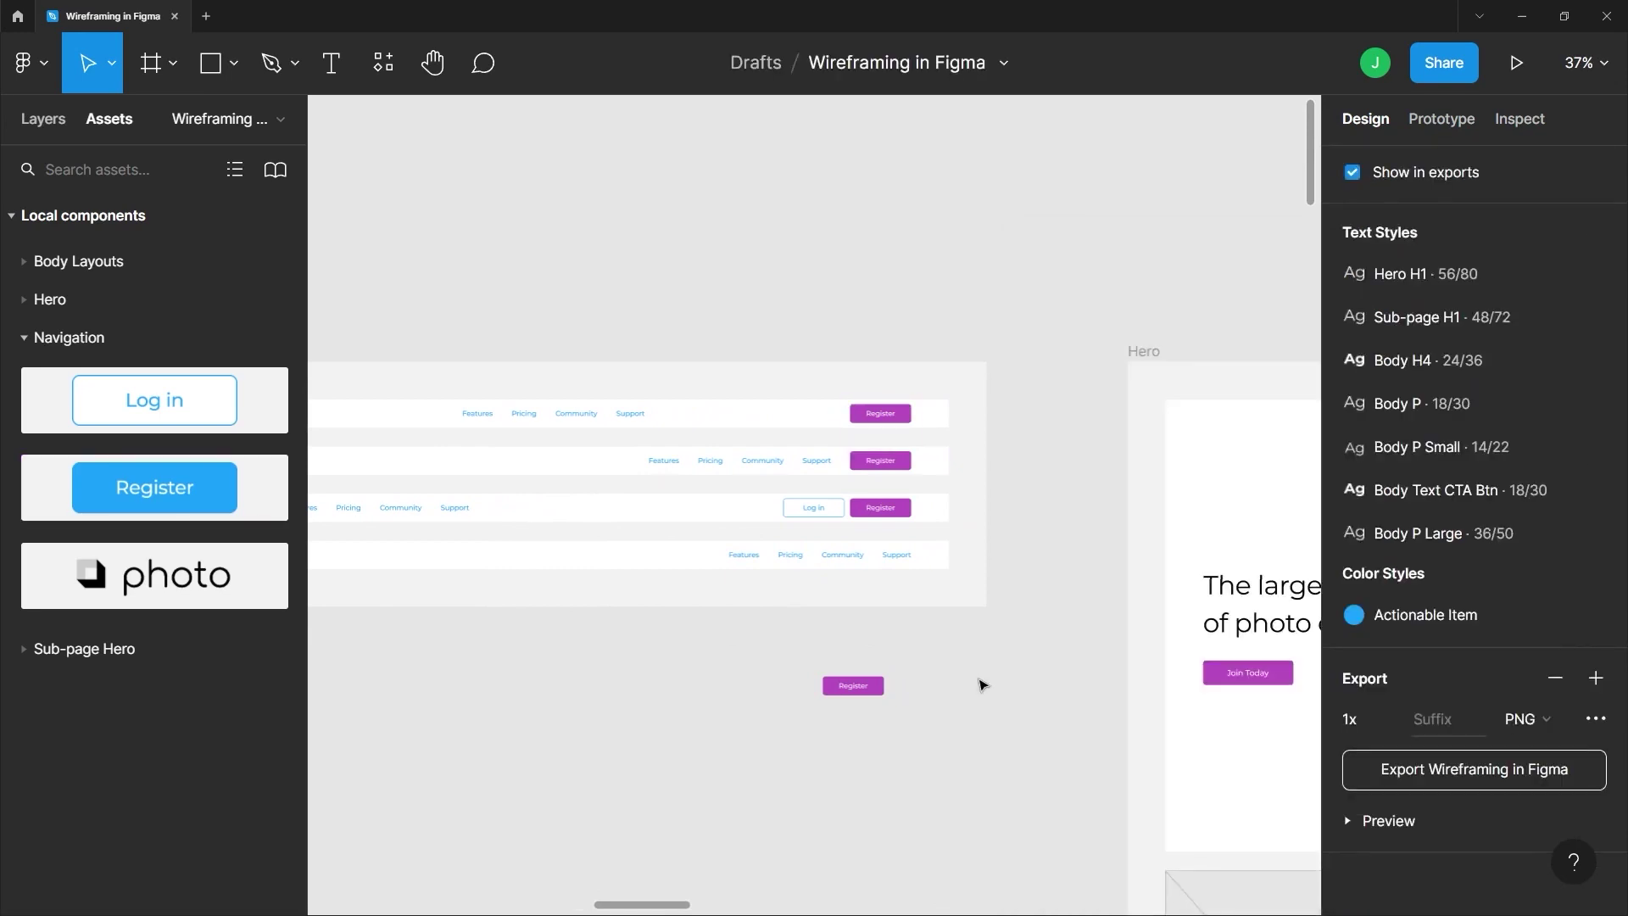
{"action": "key", "text": "ctrl+z"}
{"action": "key", "text": "ctrl+z"}
{"action": "key", "text": "ctrl+z"}
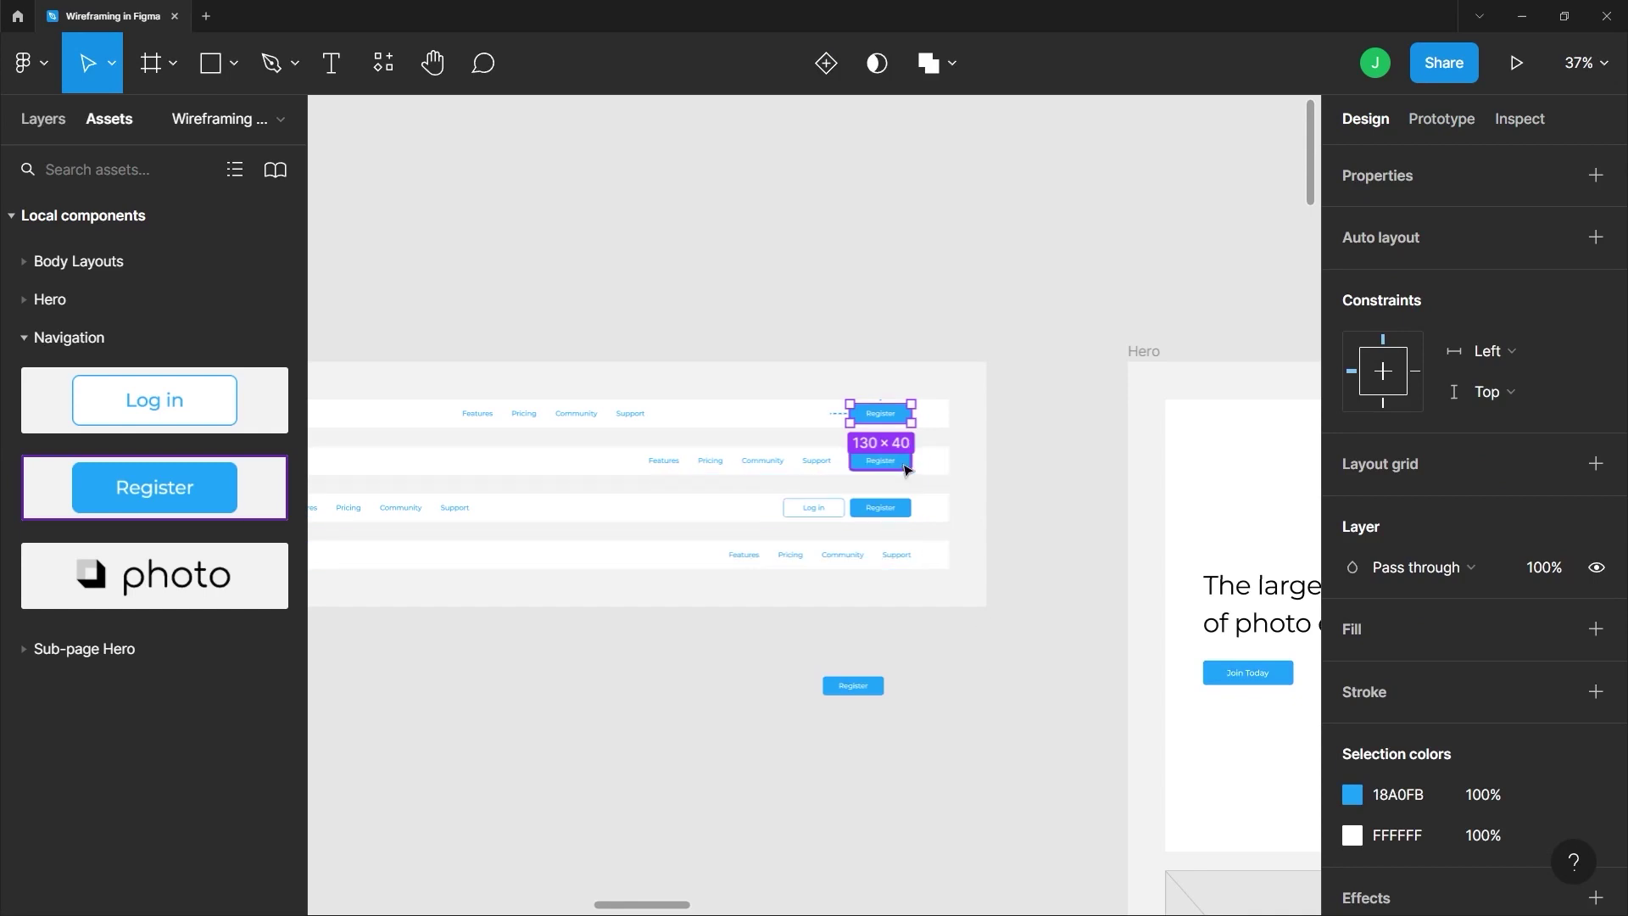
{"action": "left_click", "coordinate": [906, 469]}
{"action": "left_click", "coordinate": [1351, 636]}
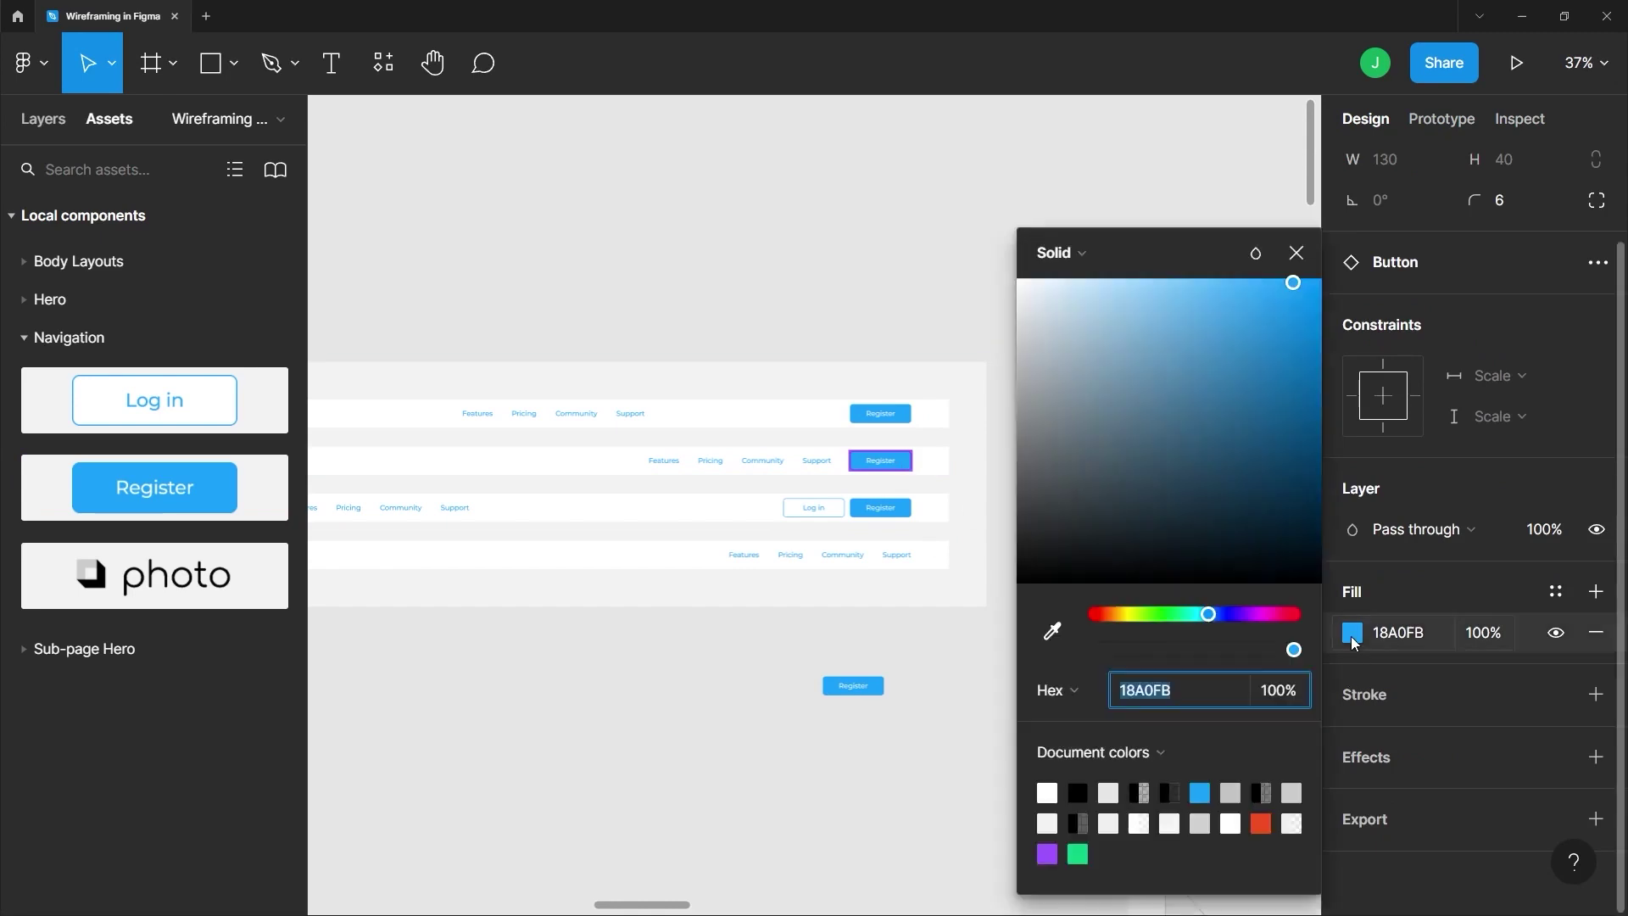
{"action": "left_click_drag", "start_coordinate": [1209, 614], "coordinate": [1252, 614]}
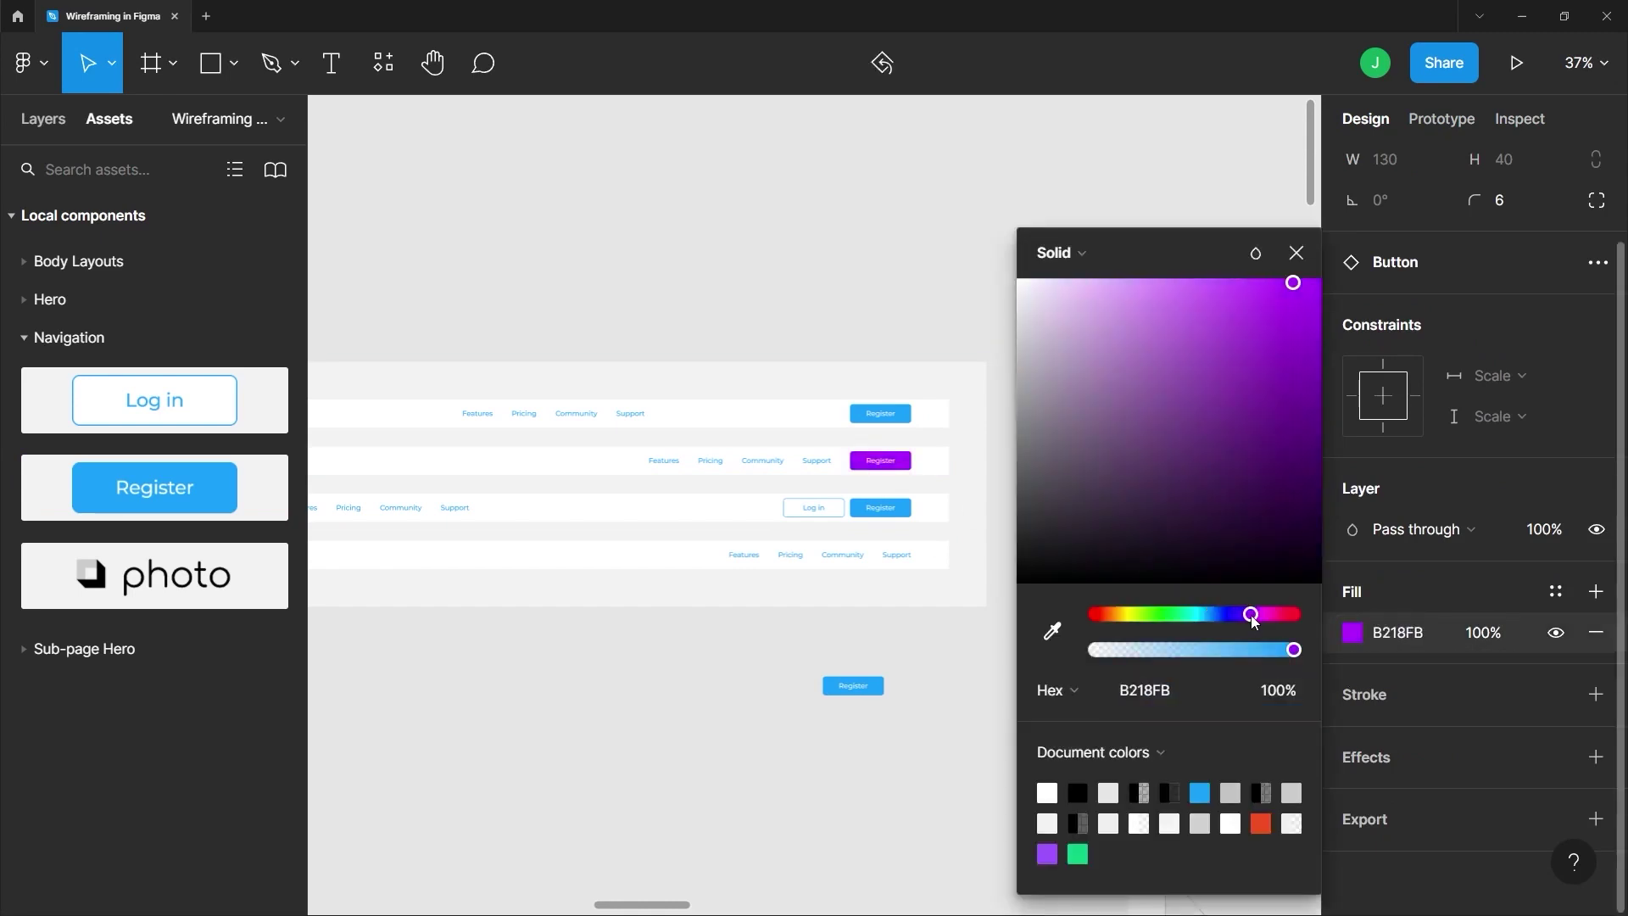
{"action": "left_click", "coordinate": [947, 675]}
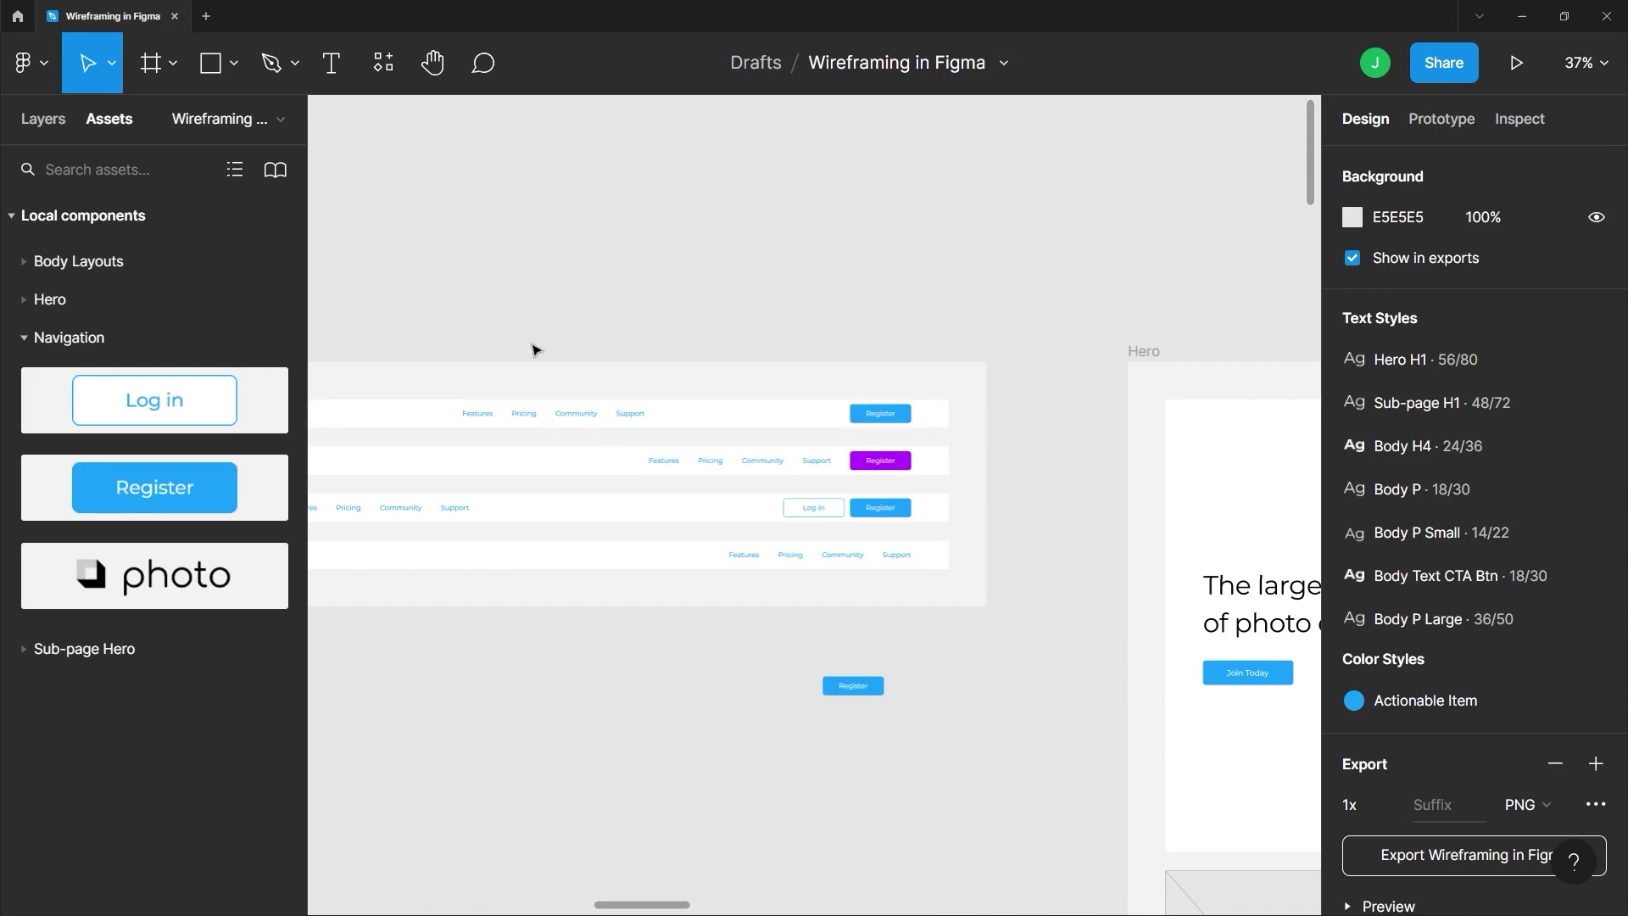
Show the layer tree listing Navigation A and B with their Button, Register text and Rectangle 2 layers.
{"action": "left_click", "coordinate": [54, 120]}
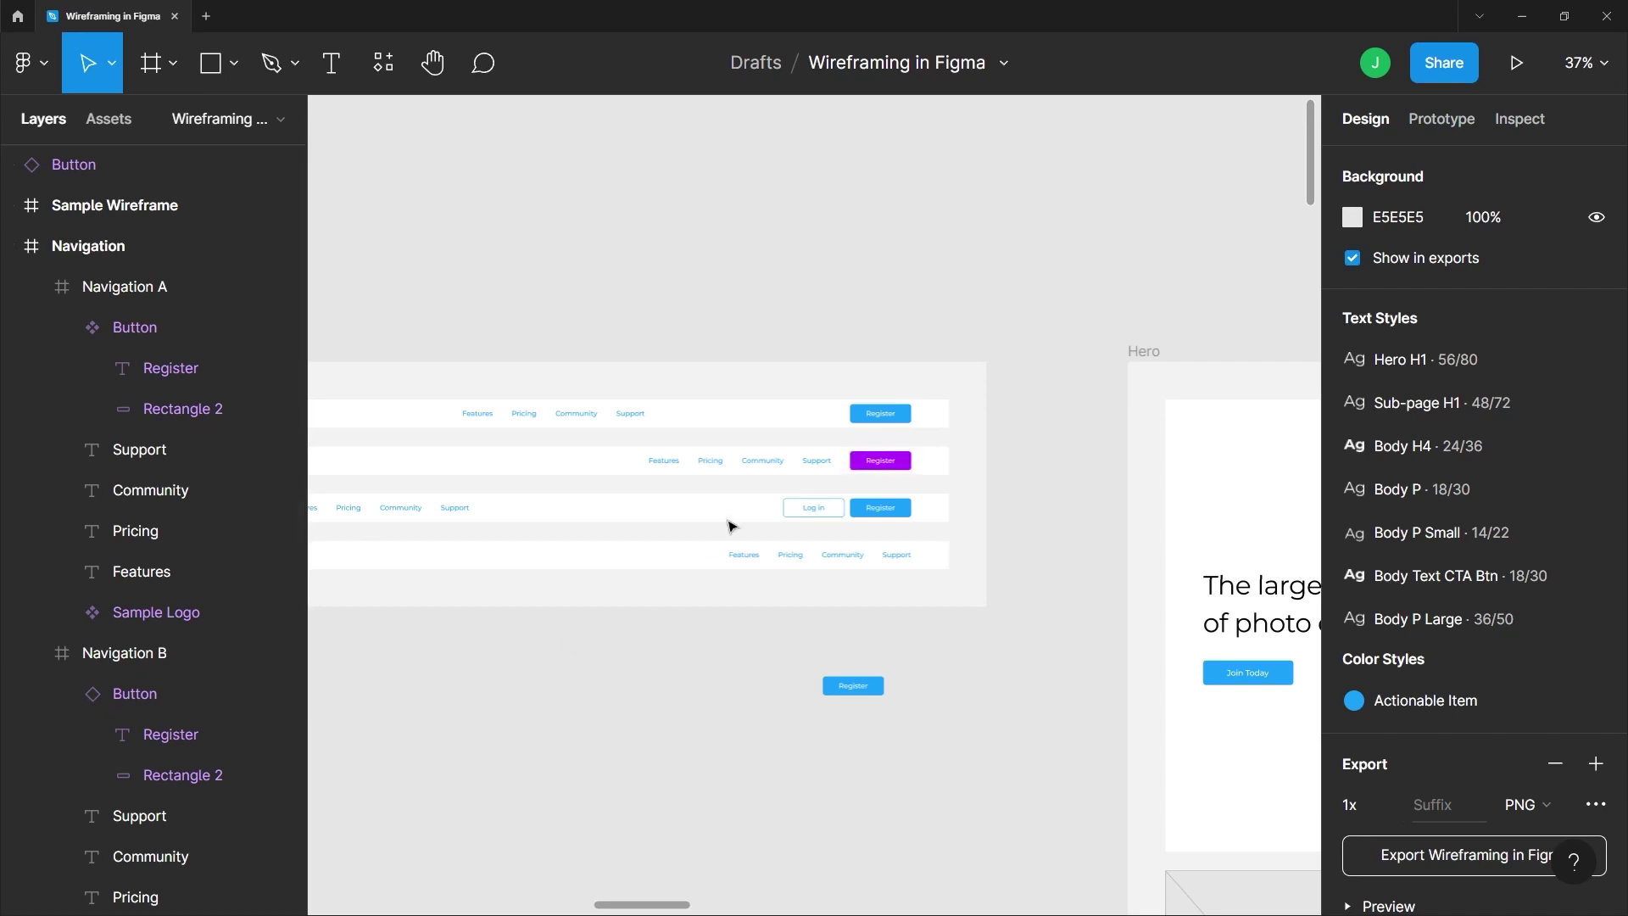
Select the main button's Register label, move it within the button and fit its box to the text.
{"action": "double_click", "coordinate": [873, 415]}
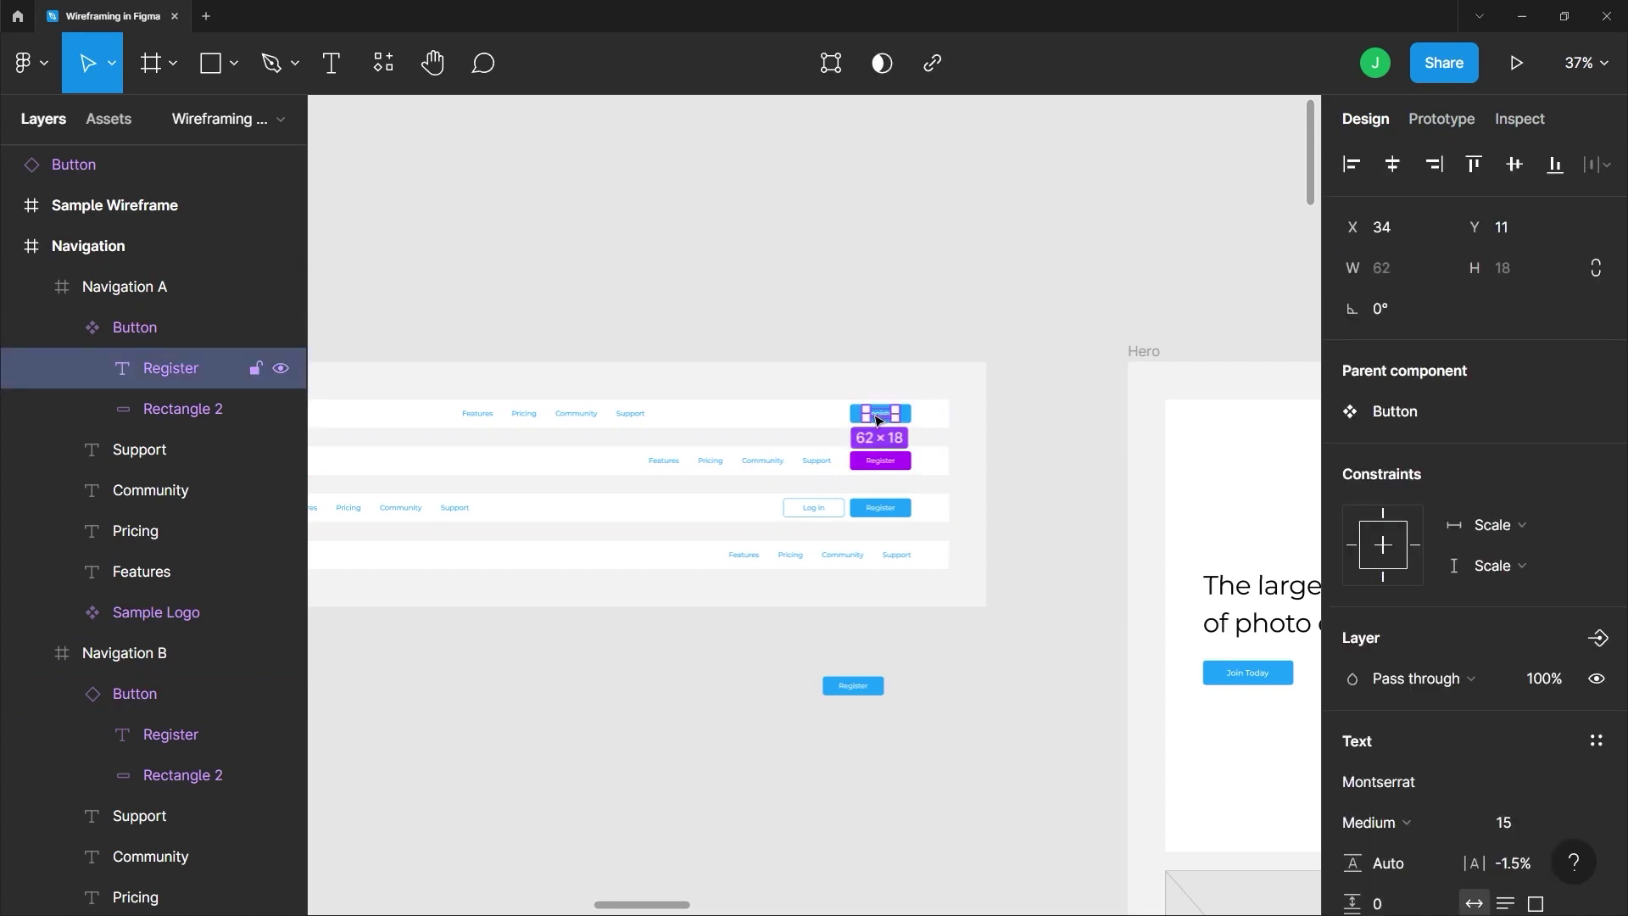
{"action": "double_click", "coordinate": [878, 414]}
{"action": "scroll", "coordinate": [882, 416], "scroll_direction": "up", "scroll_amount": 4}
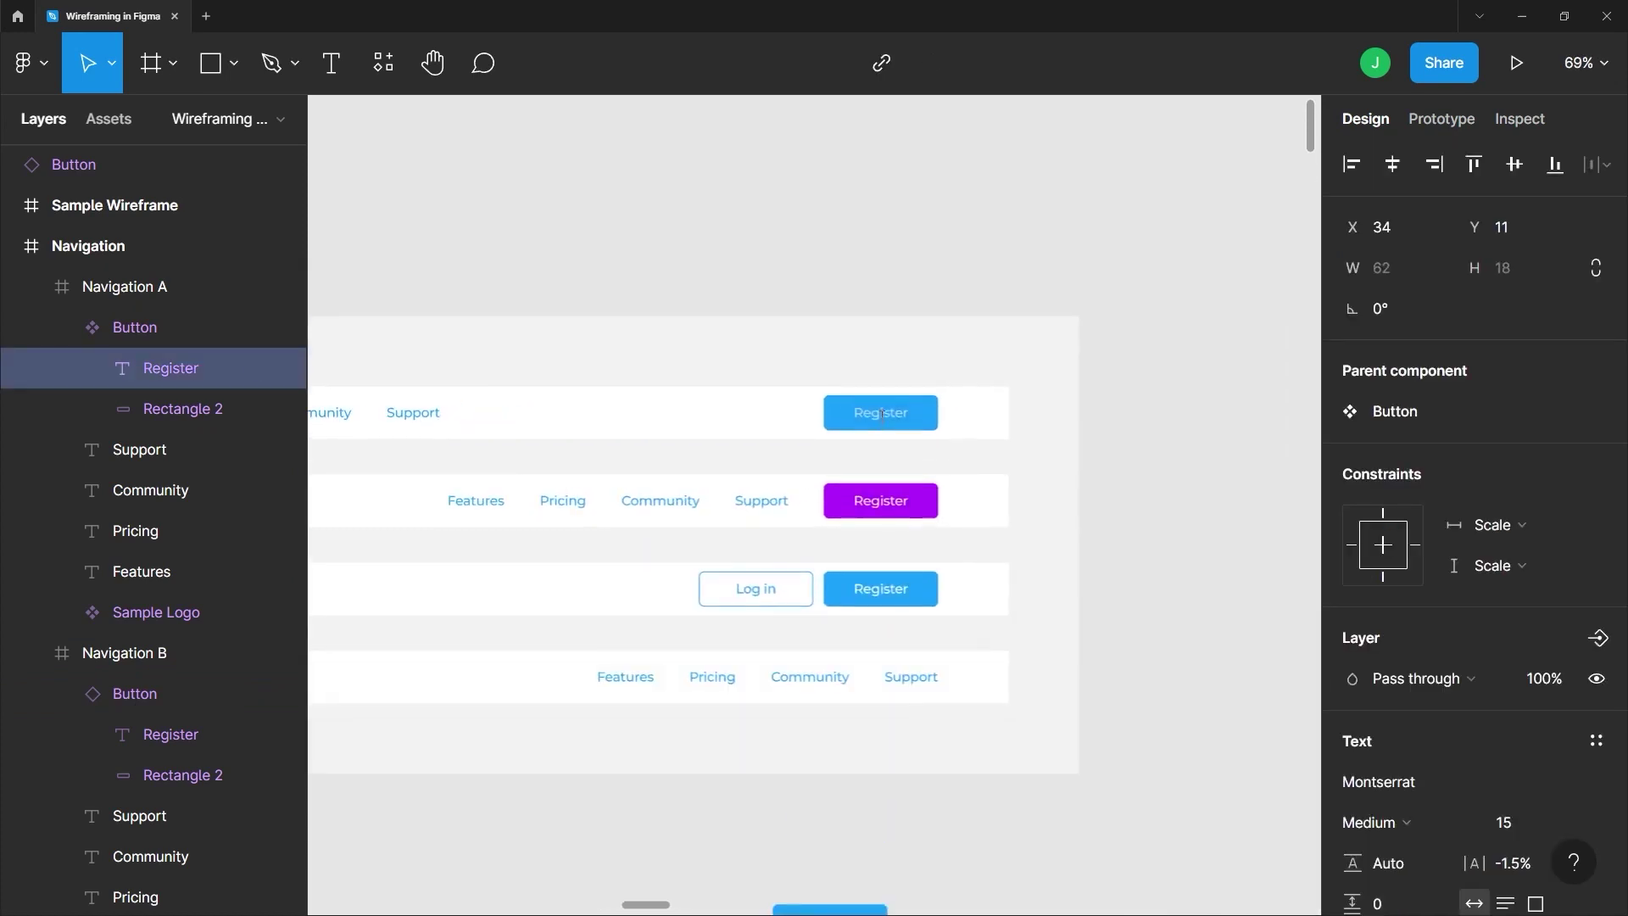
{"action": "scroll", "coordinate": [883, 415], "scroll_direction": "up", "scroll_amount": 2}
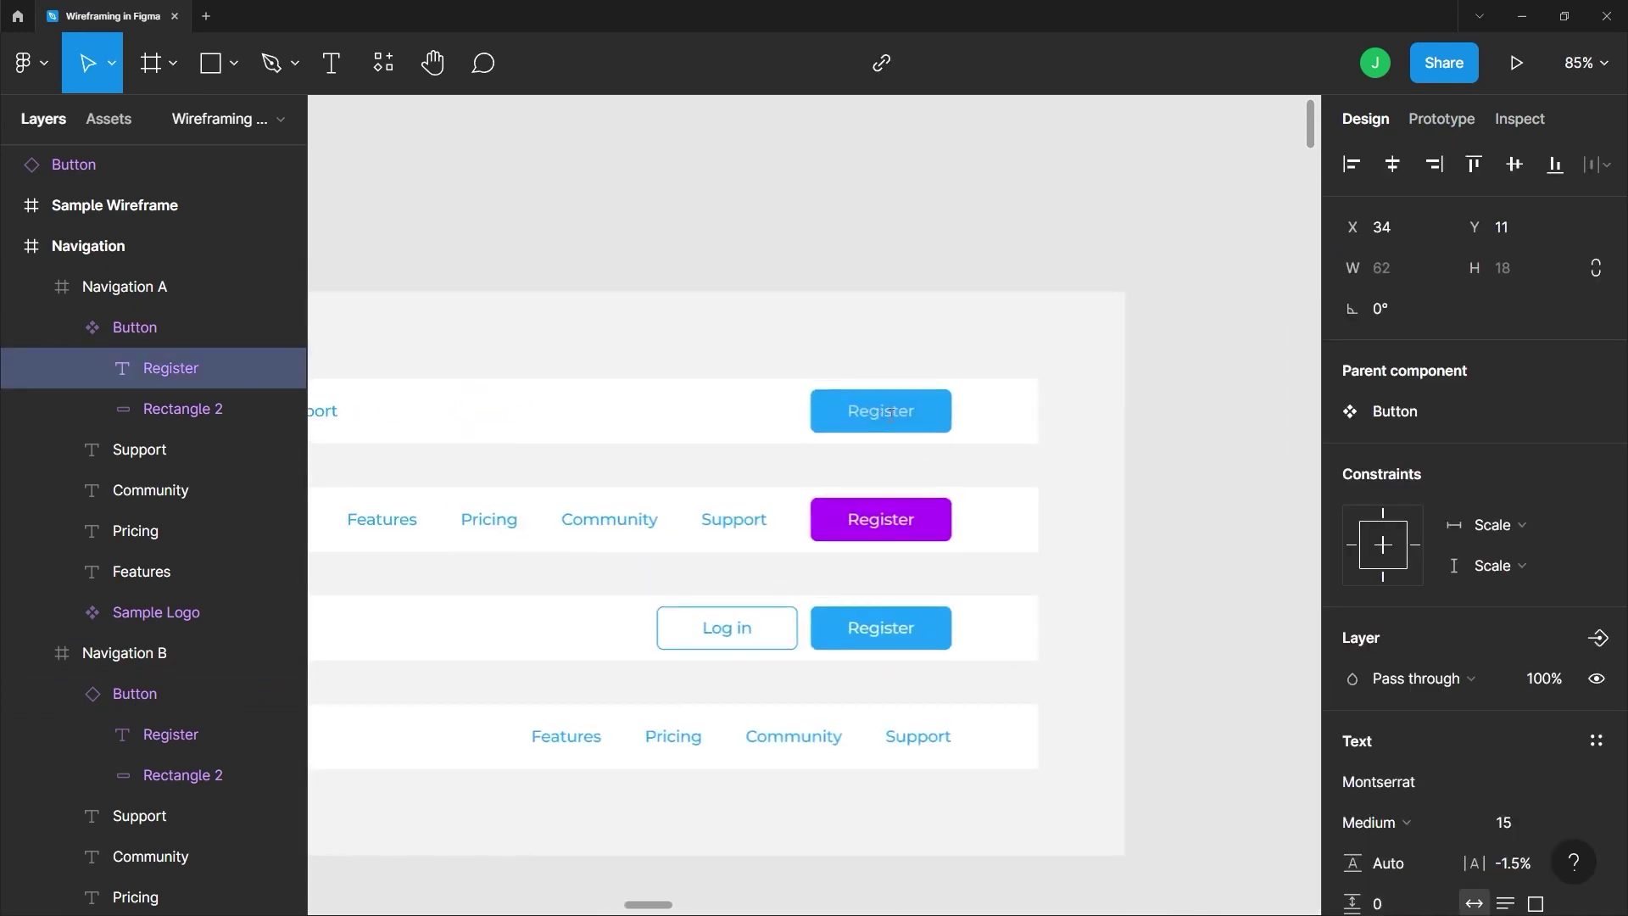
{"action": "left_click", "coordinate": [869, 411]}
{"action": "key", "text": "Escape"}
{"action": "left_click_drag", "start_coordinate": [871, 418], "coordinate": [943, 413]}
{"action": "double_click", "coordinate": [938, 415]}
Change the main Button's label text to 'Sign Up' so every instance updates.
{"action": "double_click", "coordinate": [888, 411]}
{"action": "type", "text": "Sign Up"}
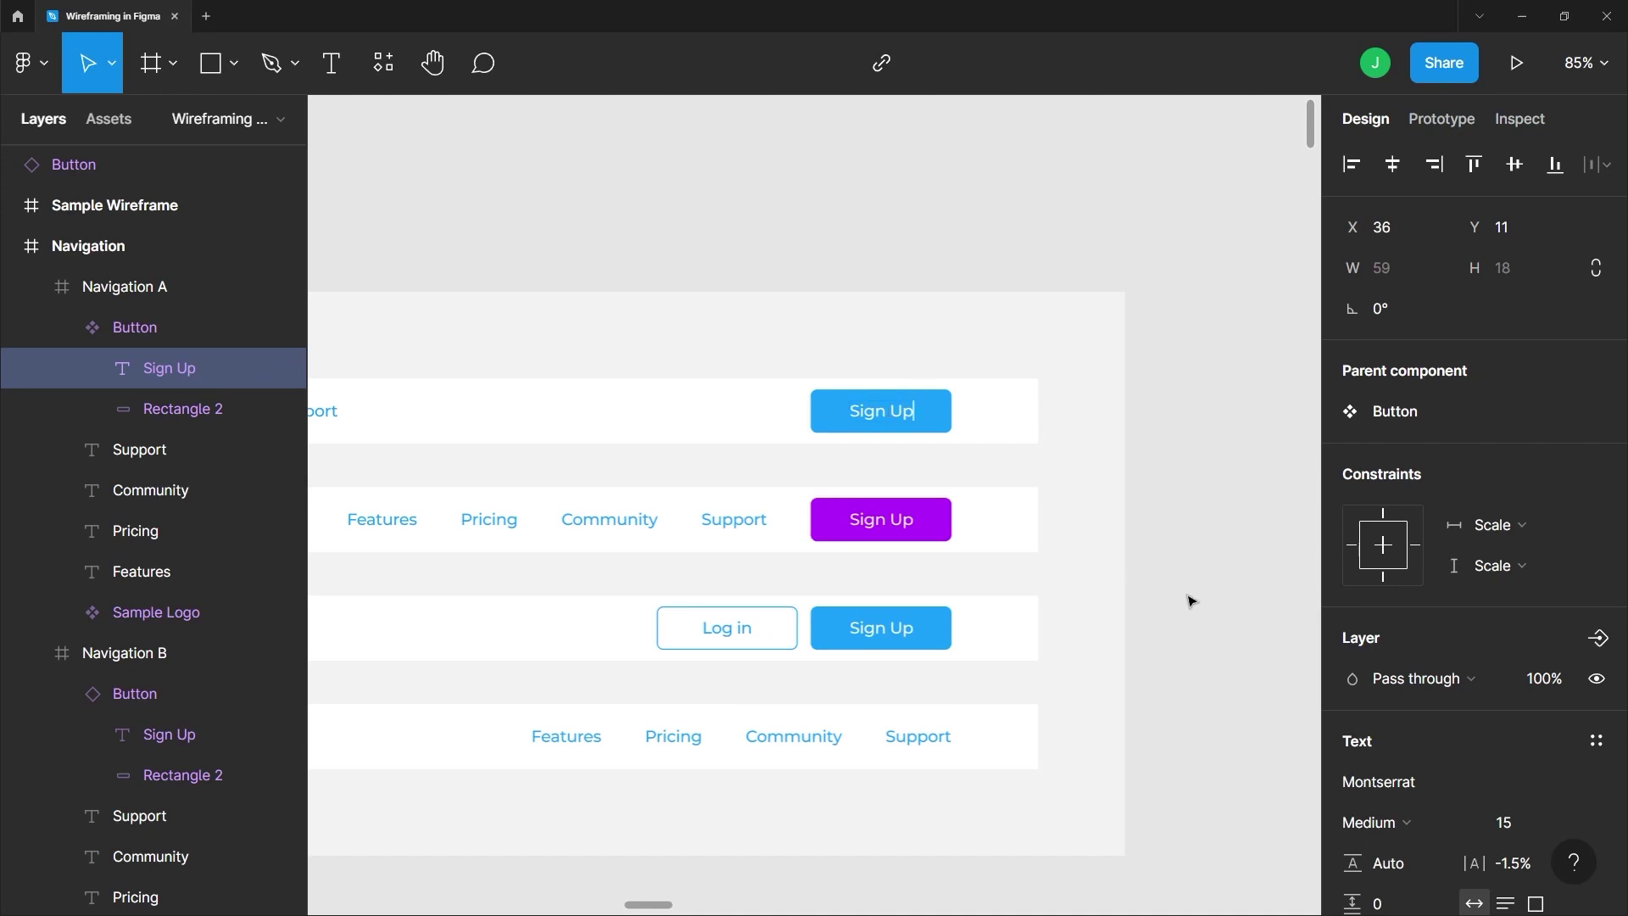
{"action": "key", "text": "Escape"}
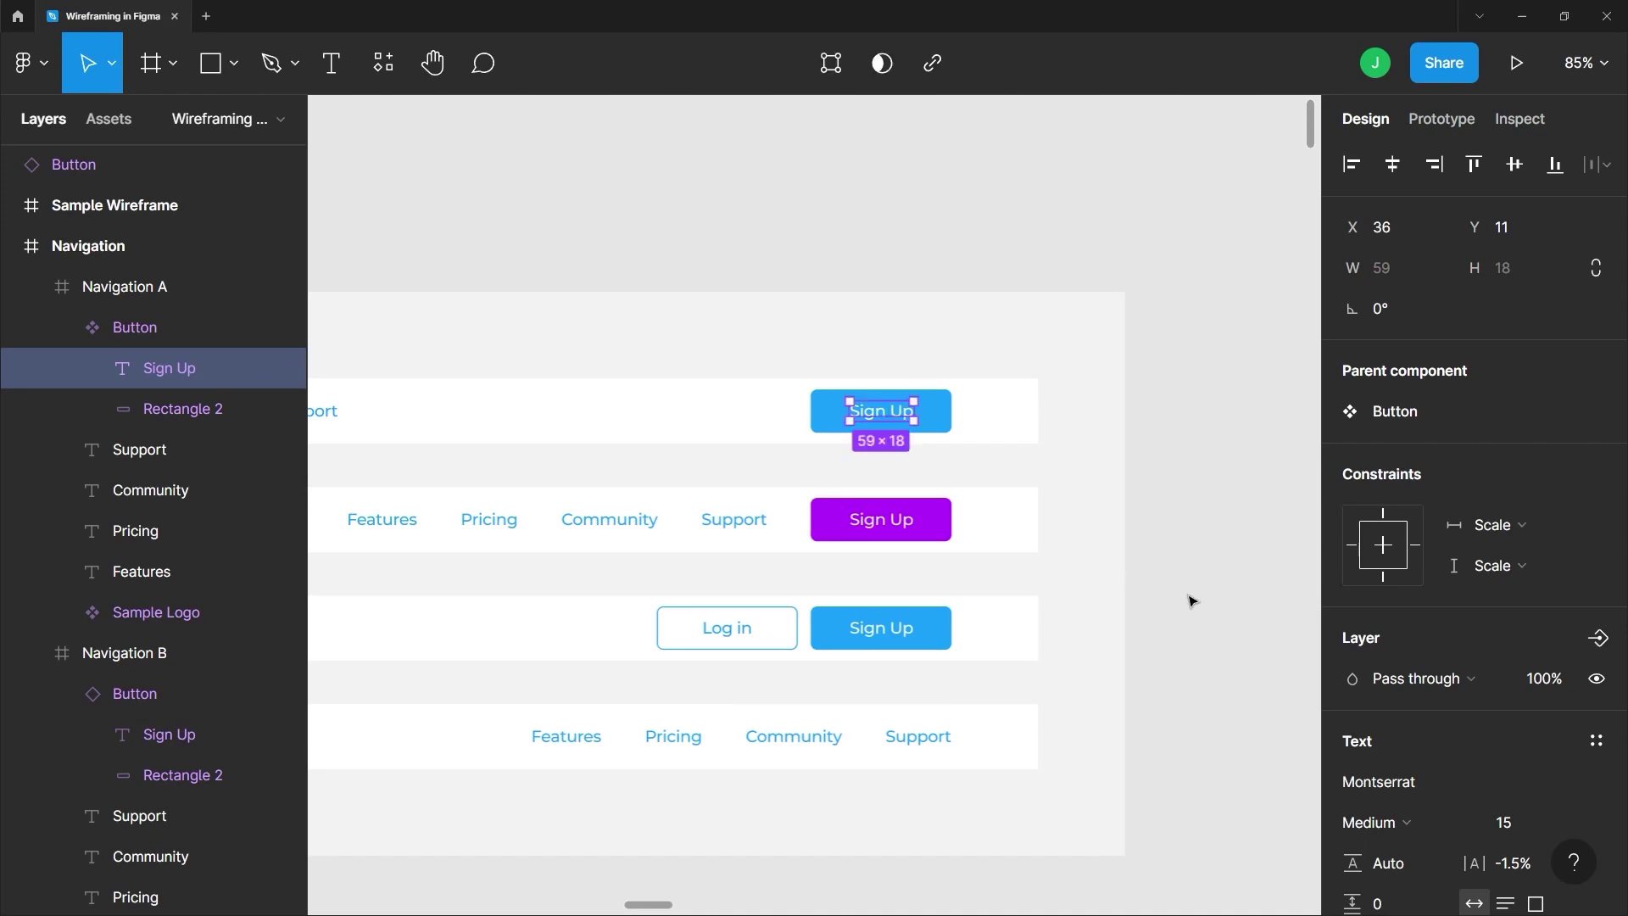
{"action": "left_click", "coordinate": [1209, 617]}
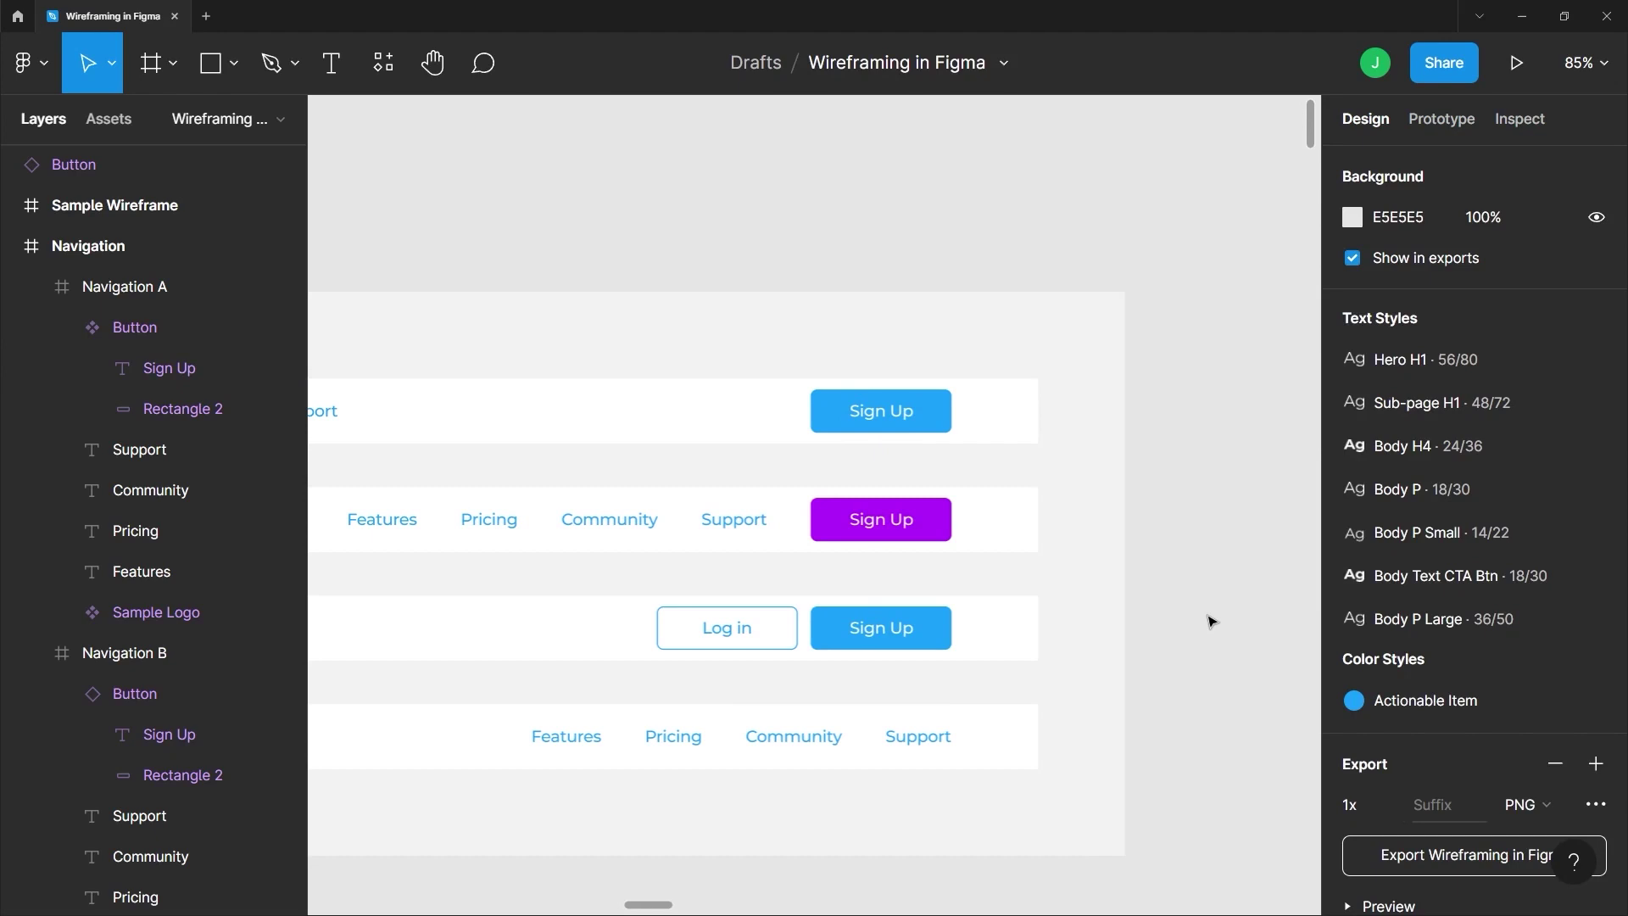
{"action": "scroll", "coordinate": [1209, 621], "scroll_direction": "down", "scroll_amount": 3}
{"action": "scroll", "coordinate": [1134, 596], "scroll_direction": "left", "scroll_amount": 2}
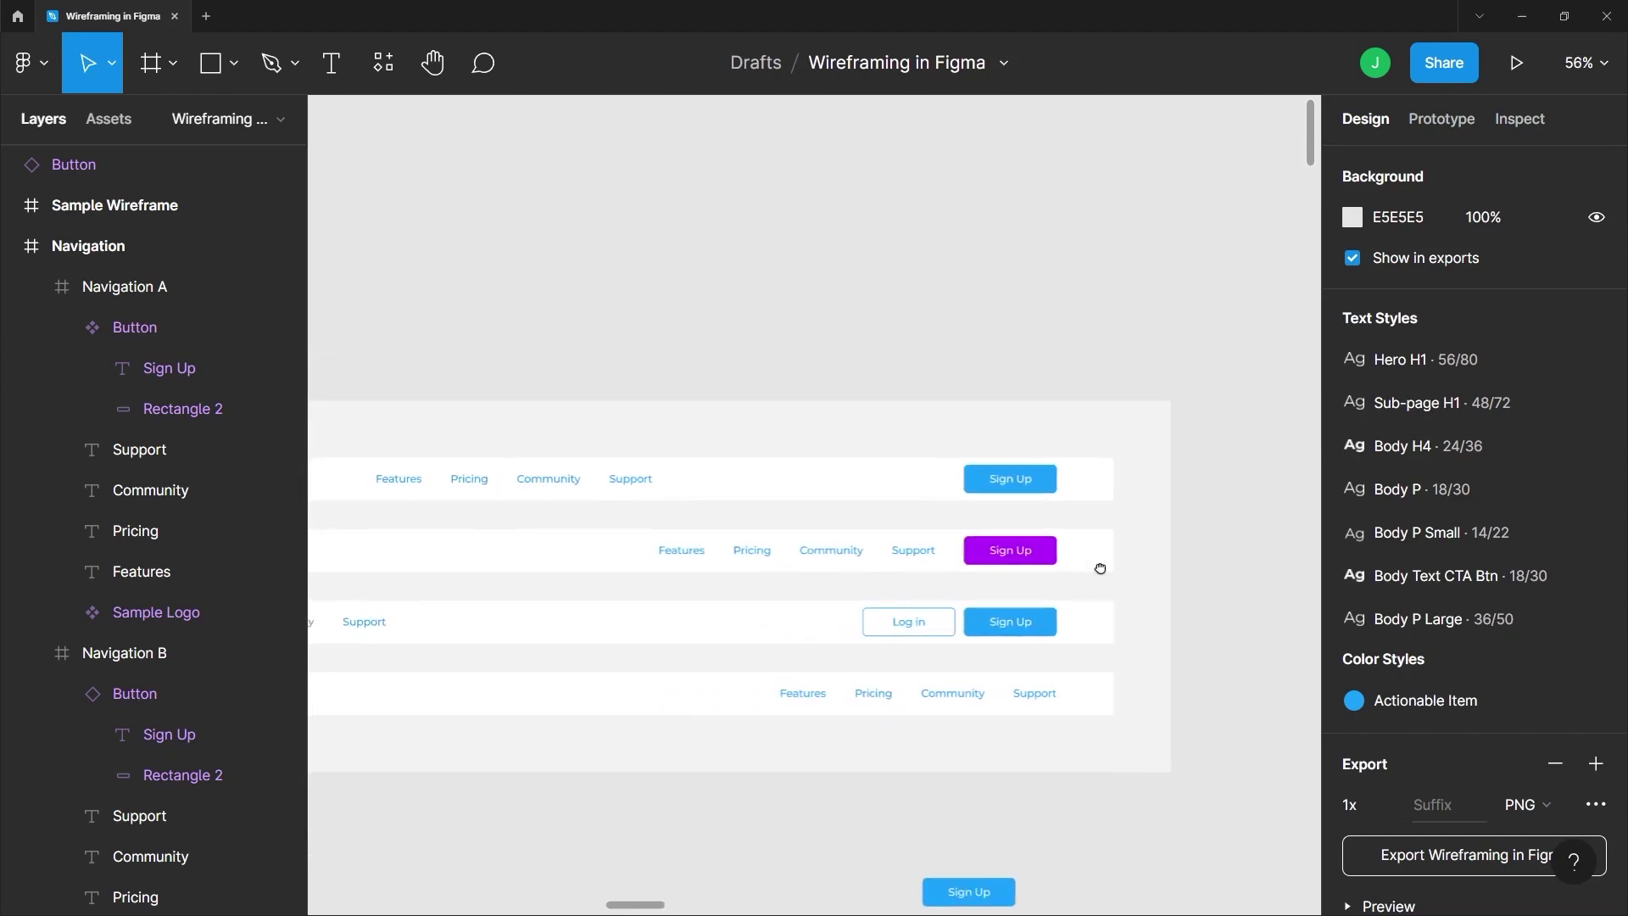
{"action": "scroll", "coordinate": [1145, 572], "scroll_direction": "down", "scroll_amount": 1}
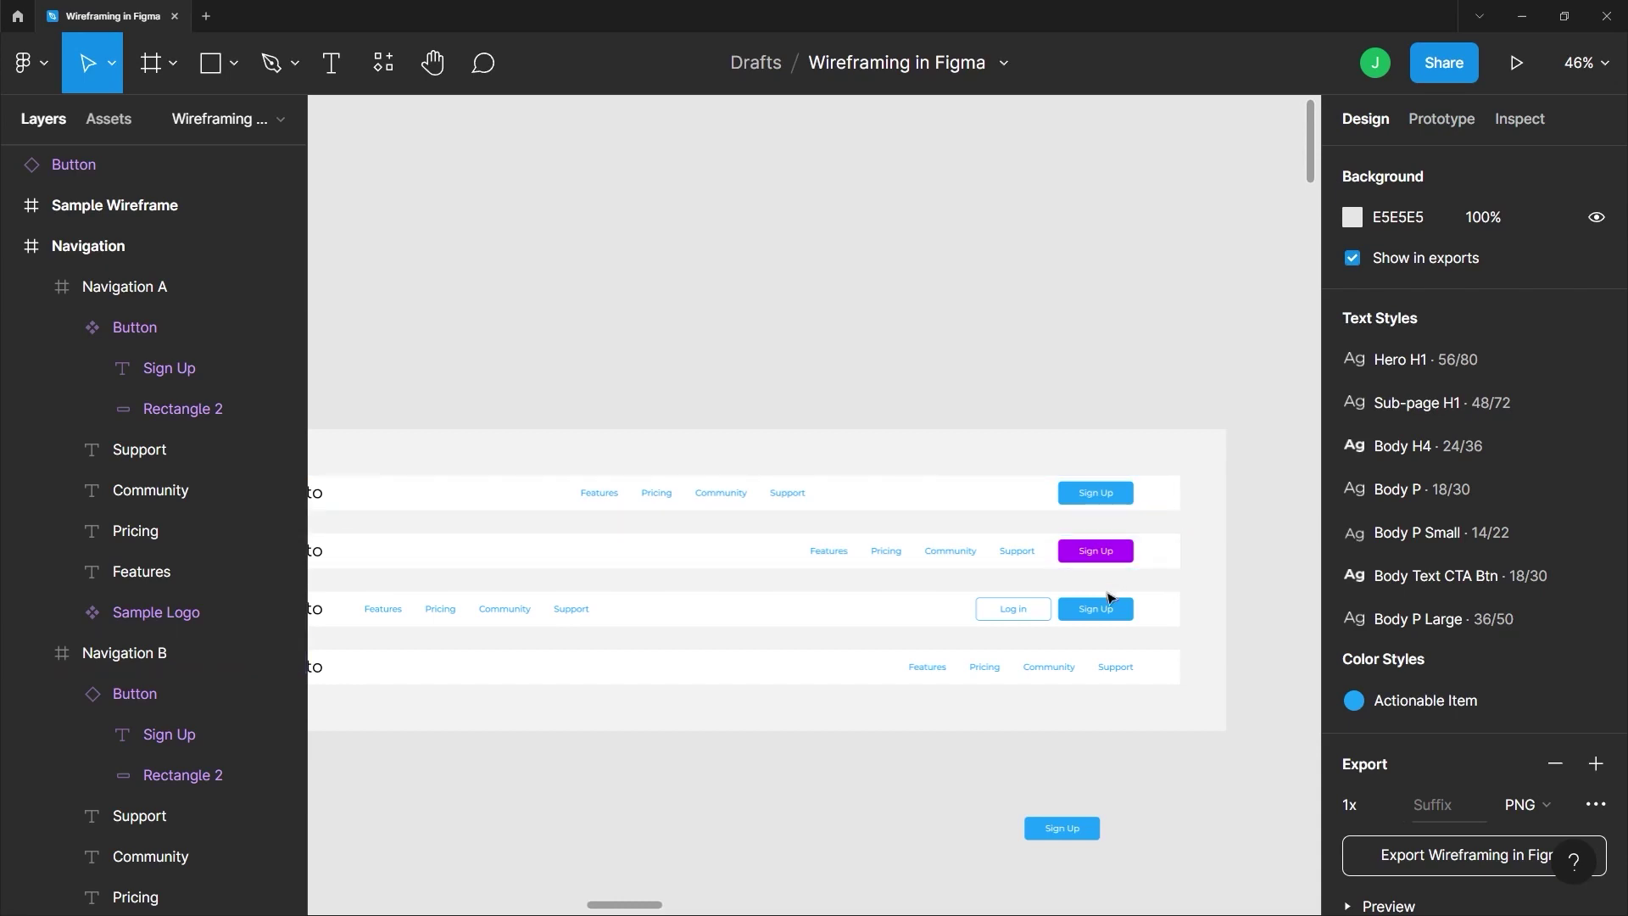
Jump from the third bar's Sign Up instance to its main Button component in the first bar.
{"action": "right_click", "coordinate": [1127, 618], "text": "ctrl"}
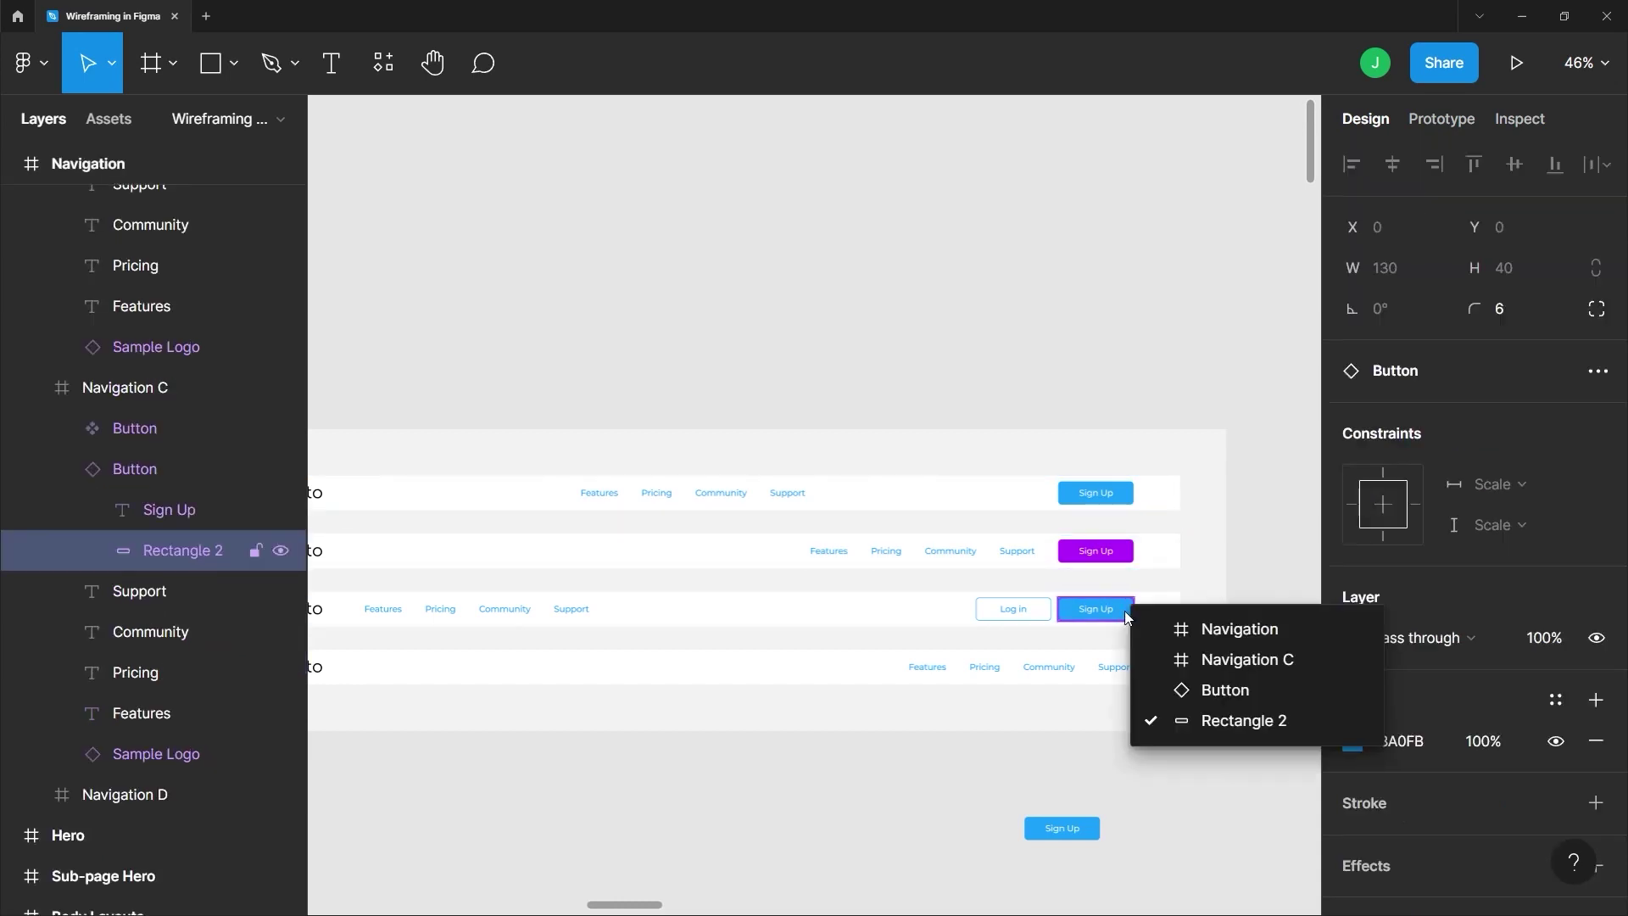
{"action": "left_click", "coordinate": [1126, 610]}
{"action": "right_click", "coordinate": [1125, 610]}
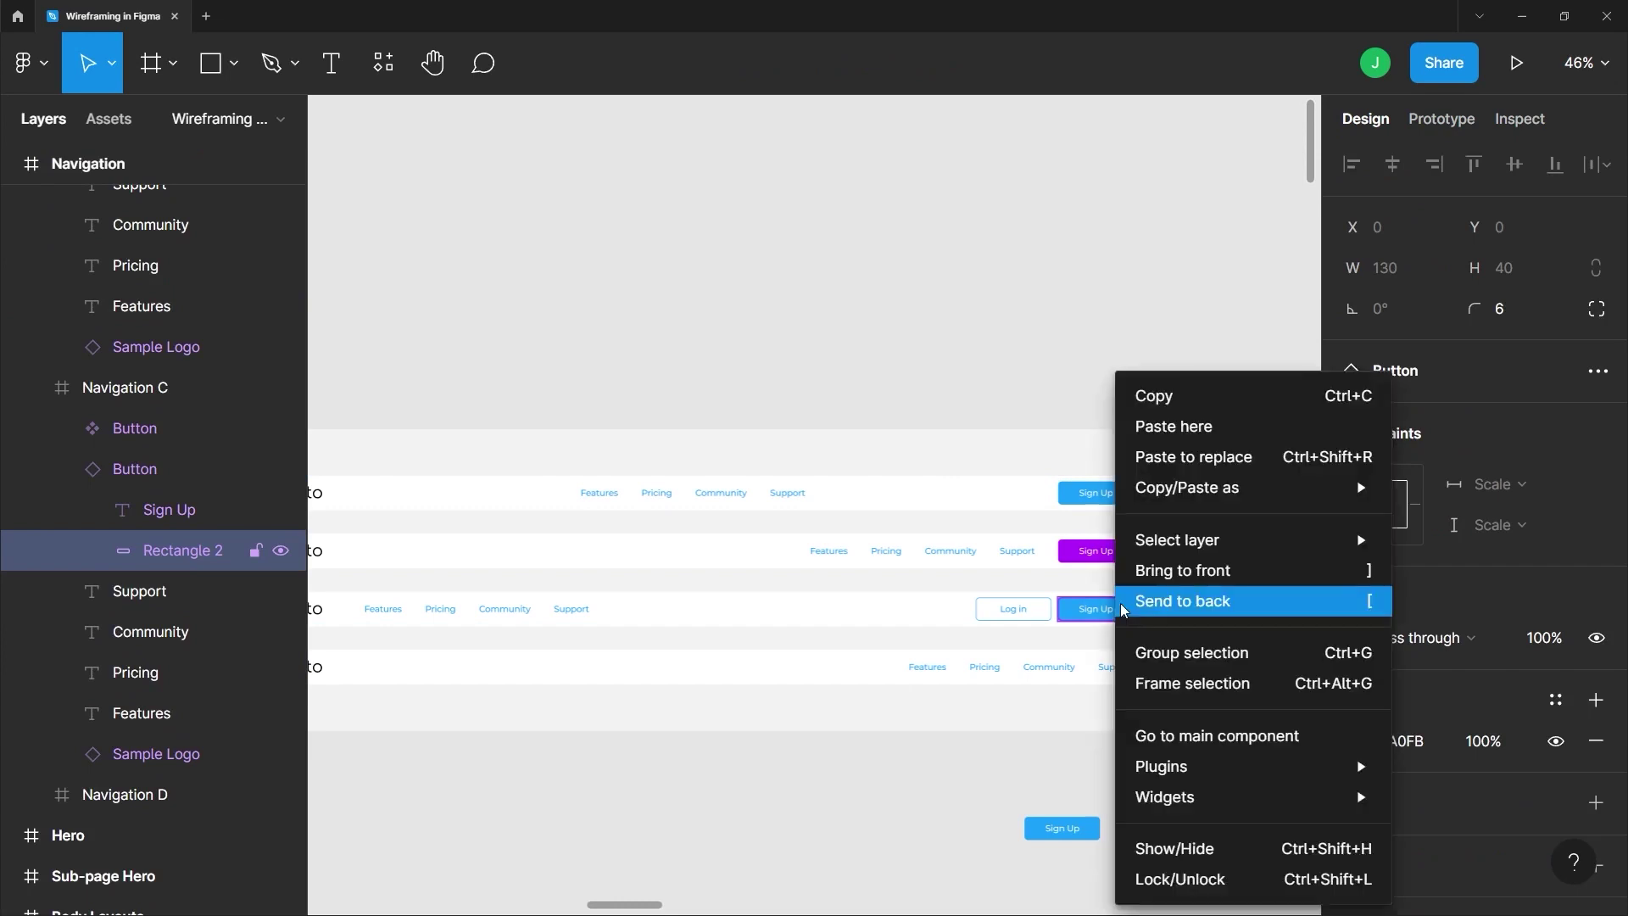
{"action": "left_click", "coordinate": [1207, 735]}
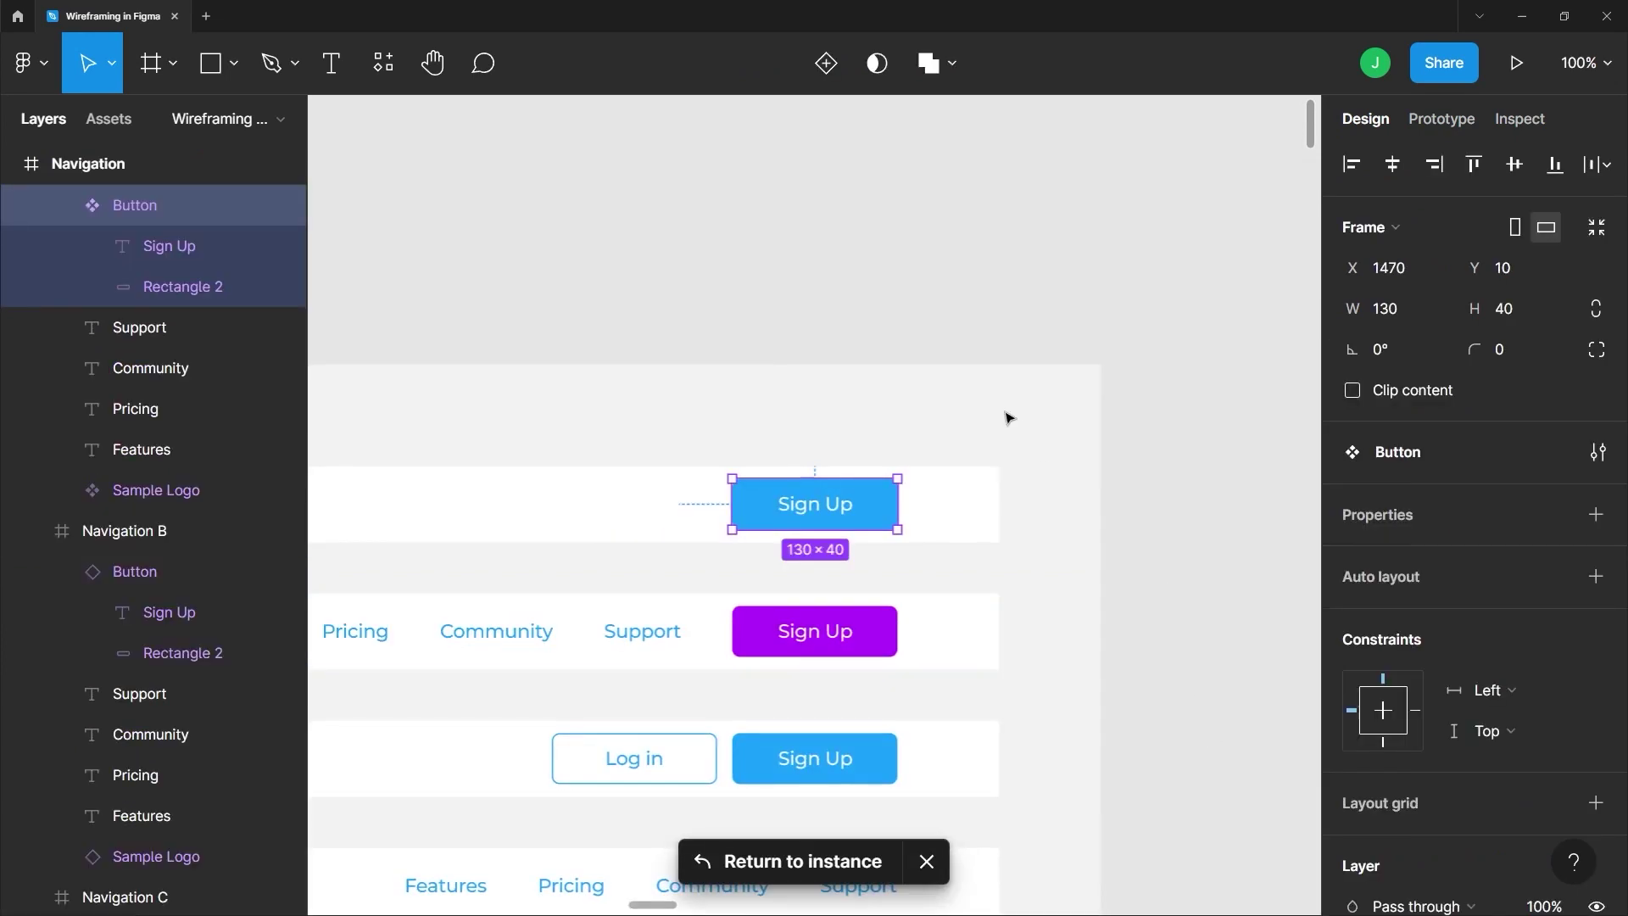